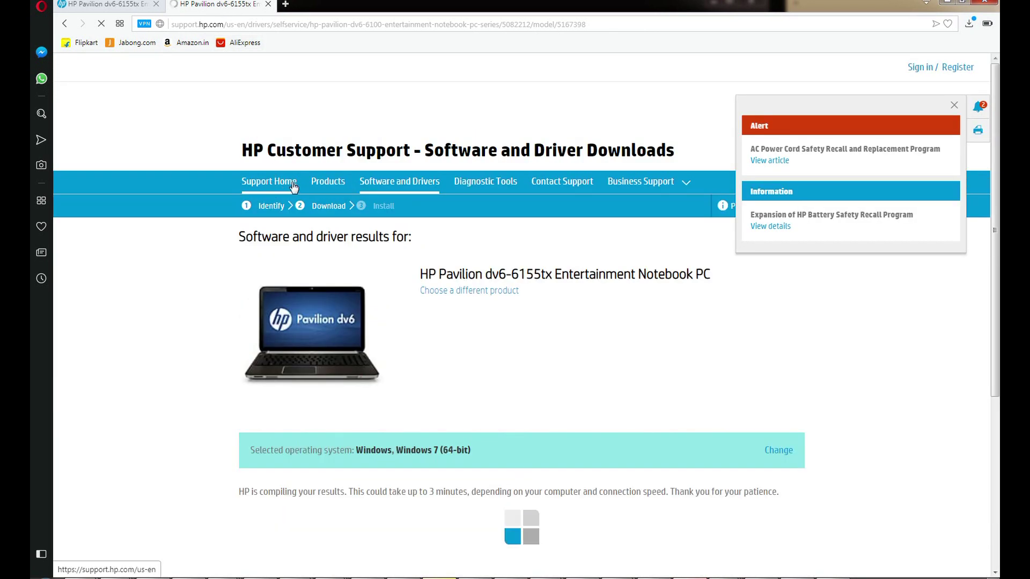
# Step: Look up the laptop's software and drivers on HP Customer Support by submitting its serial number
pyautogui.click(374, 189)
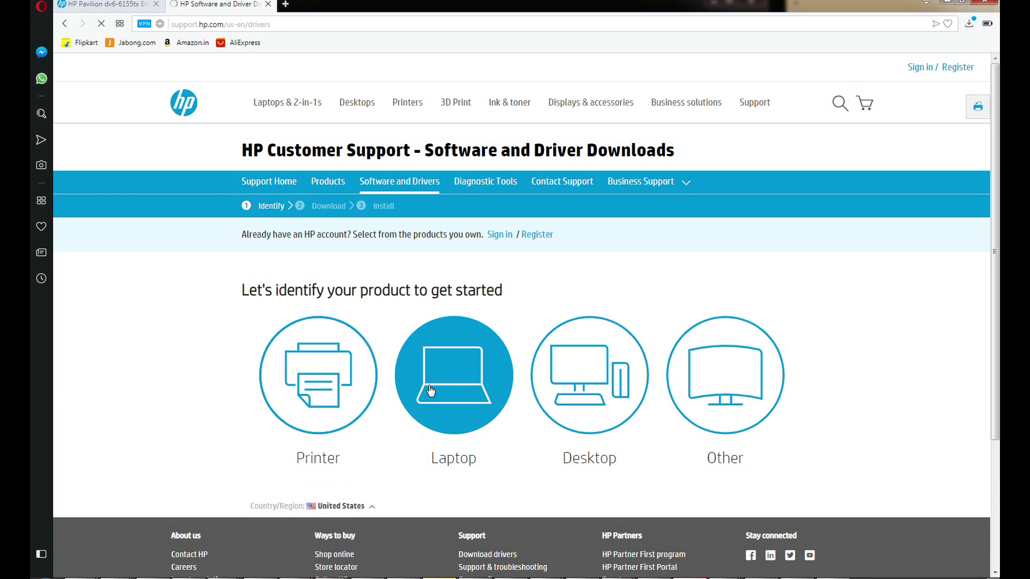
pyautogui.click(429, 391)
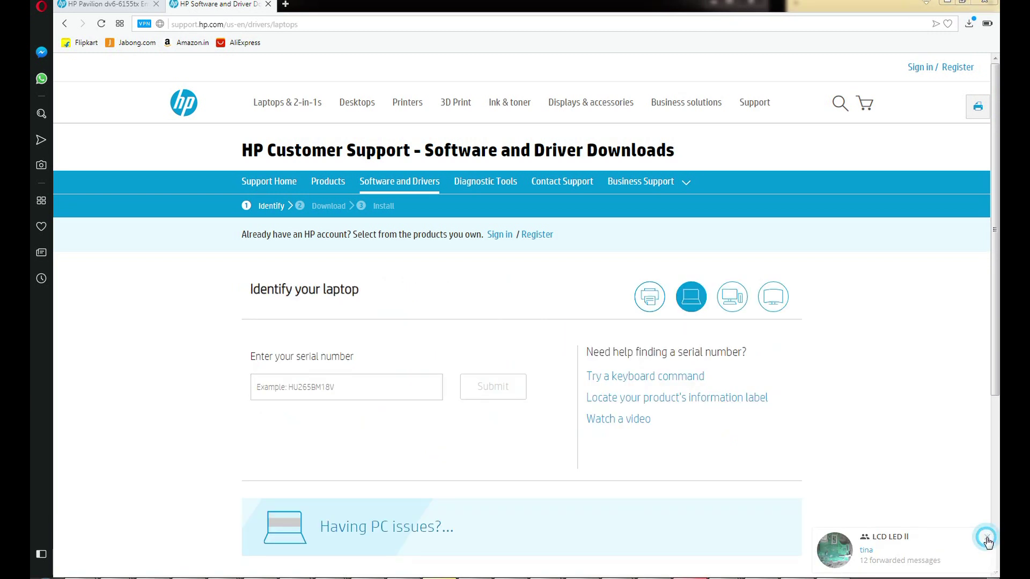
pyautogui.click(356, 395)
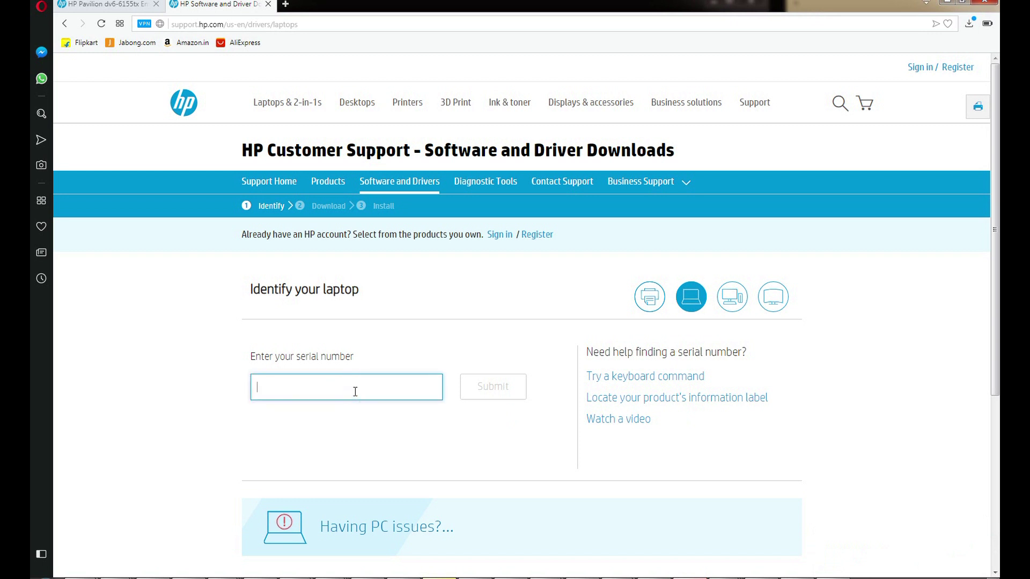
pyautogui.hotkey('ctrl', 'v')
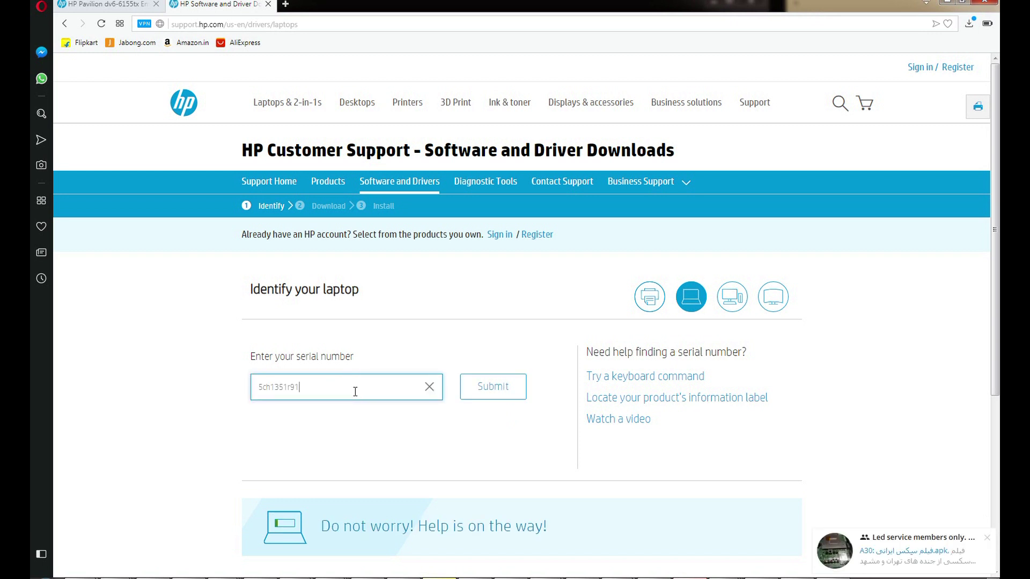
pyautogui.click(484, 395)
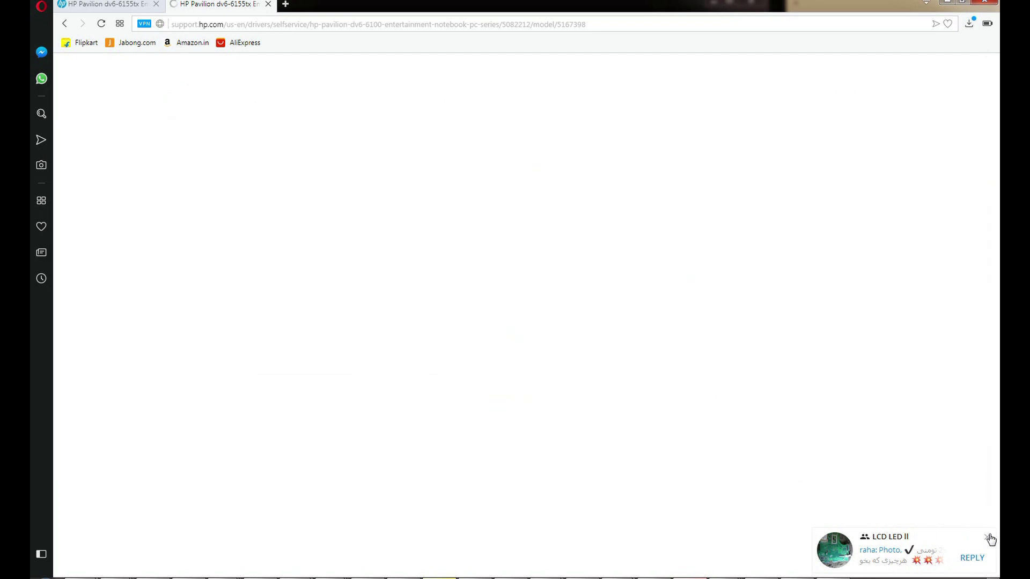
pyautogui.click(988, 536)
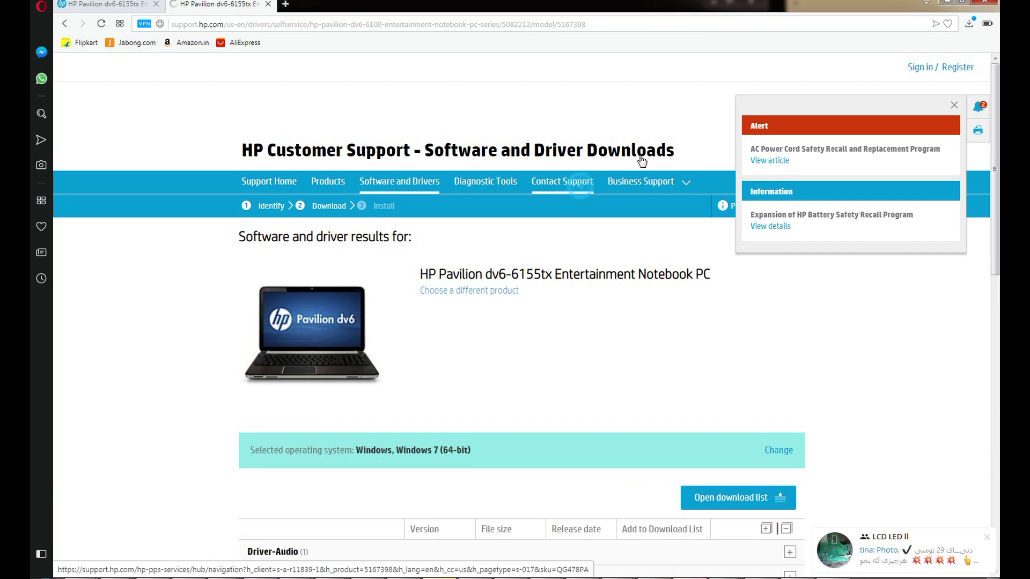
# Step: Examine the driver categories in the already loaded download results for the HP Pavilion dv6-6155tx
pyautogui.scroll(-5, 520, 322)
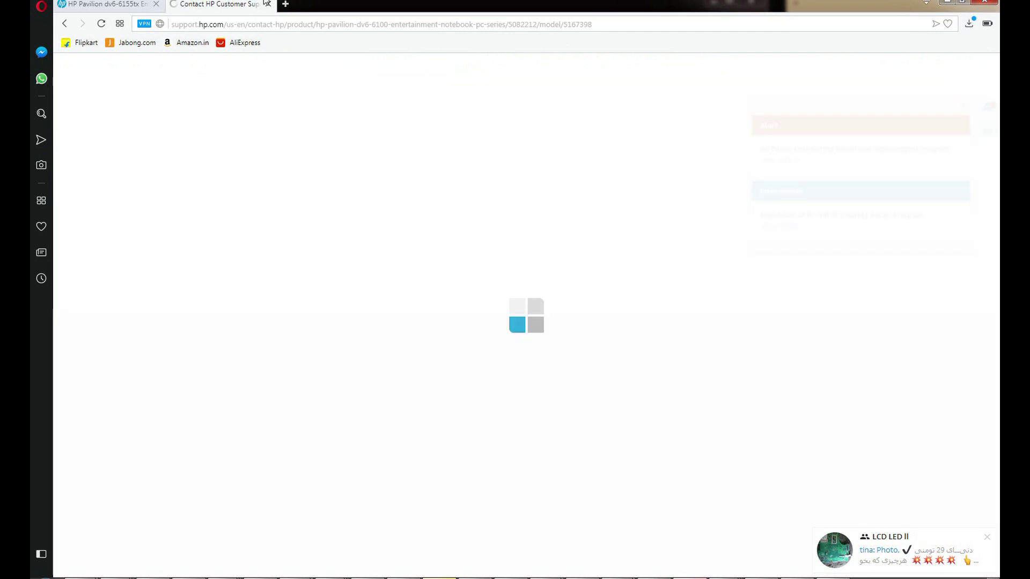
pyautogui.hotkey('ctrl', 'Tab')
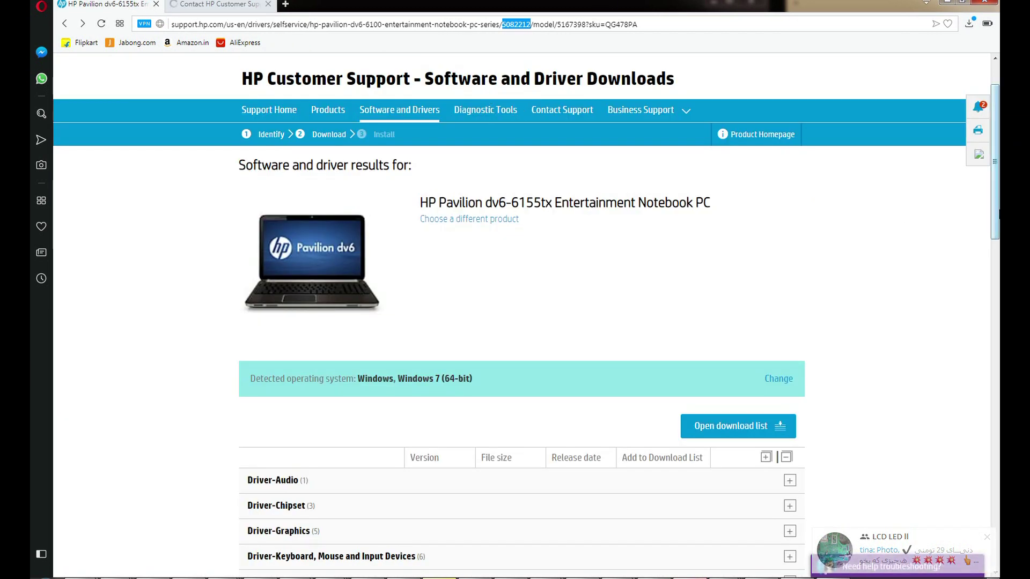
pyautogui.scroll(-6, 526, 113)
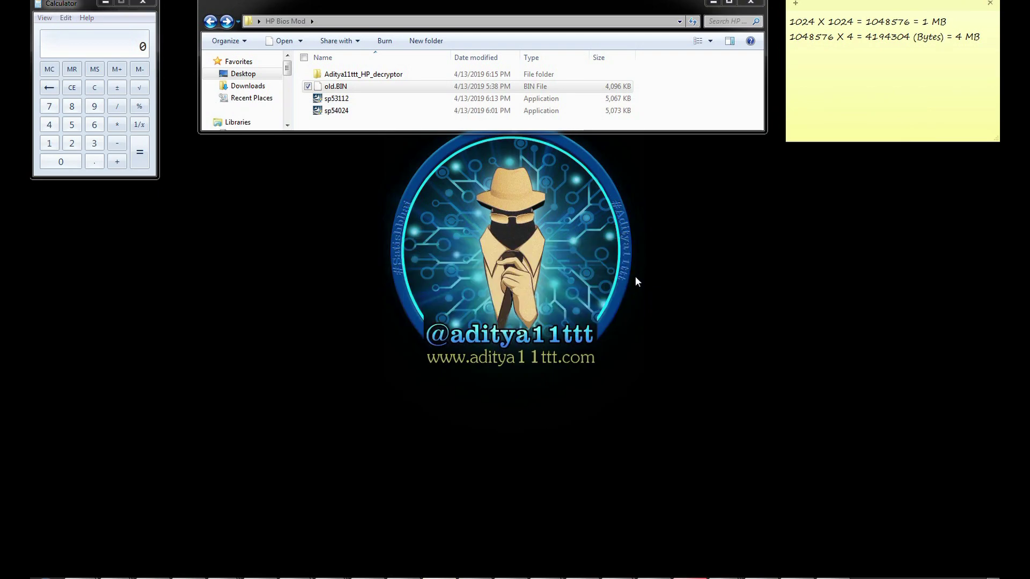
# Step: View the contents of old.BIN from the HP Bios Mod folder in Hex Editor Neo
pyautogui.click(333, 100)
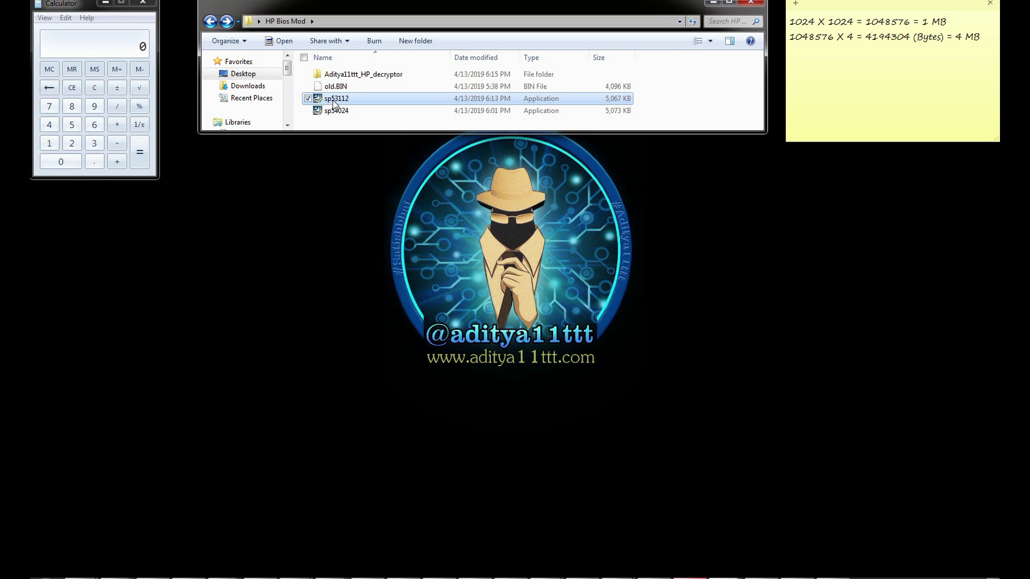
pyautogui.click(334, 88)
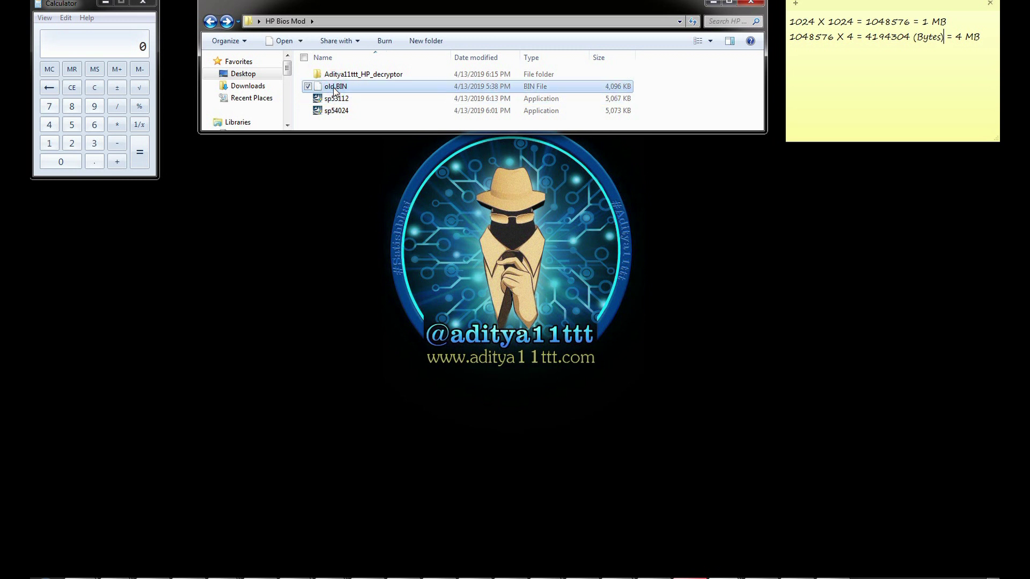
pyautogui.moveTo(367, 577)
pyautogui.click(367, 577)
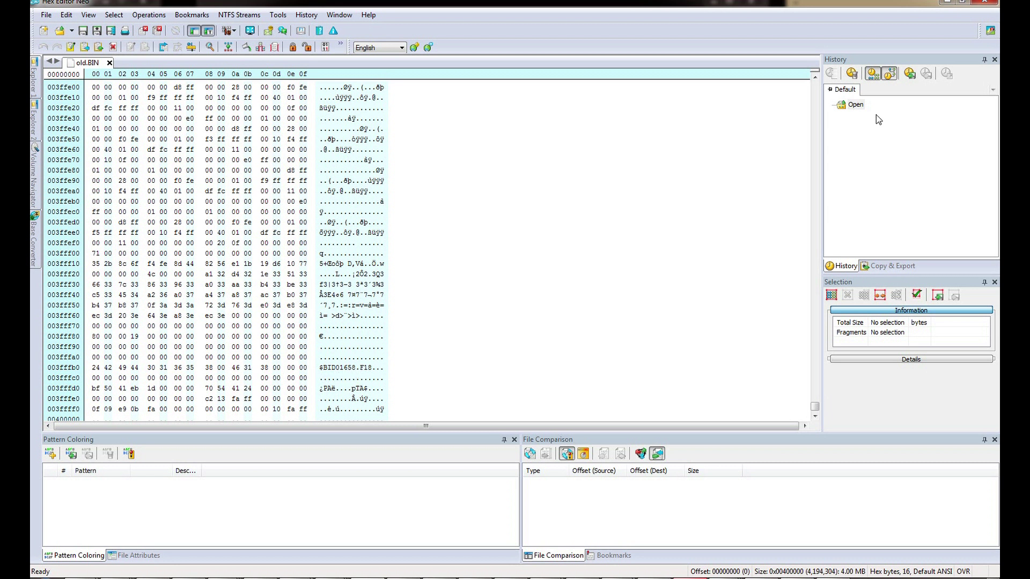
pyautogui.click(945, 3)
# Step: Extract the sp53112 application with 7-Zip into its own sp53112 folder and open that folder
pyautogui.moveTo(401, 131); pyautogui.dragTo(402, 303)
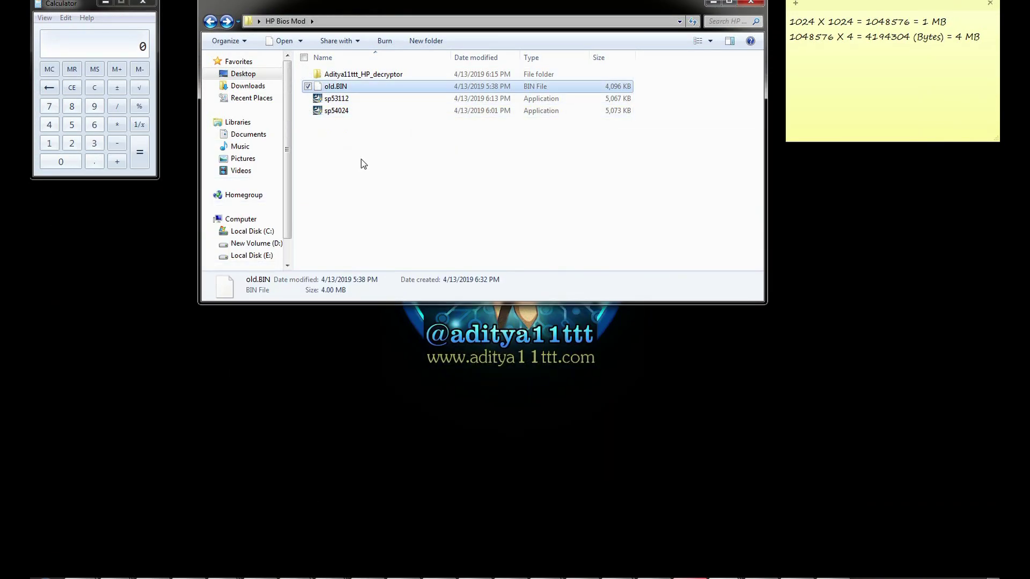
pyautogui.click(343, 99)
pyautogui.rightClick(345, 103)
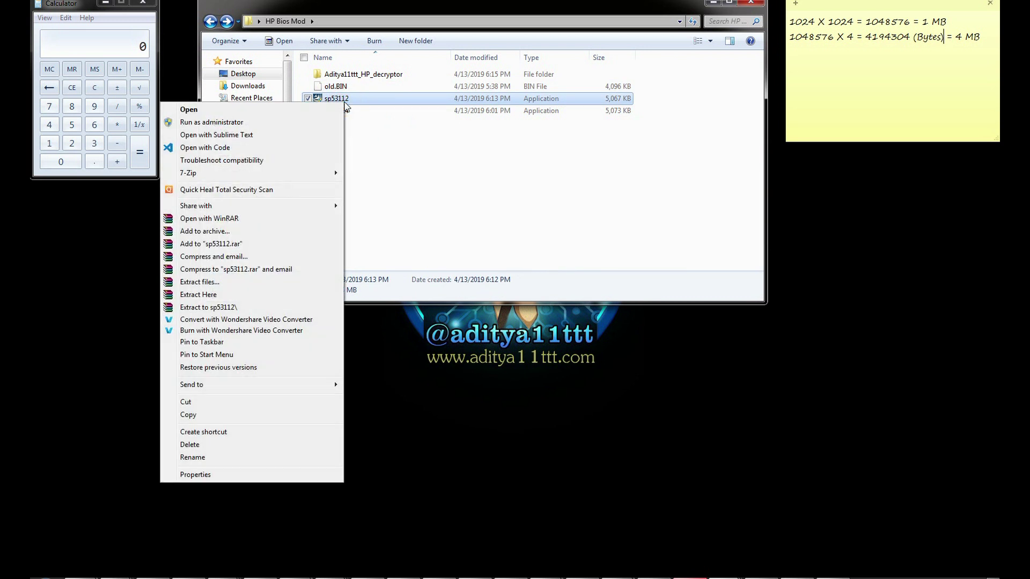
pyautogui.moveTo(284, 176)
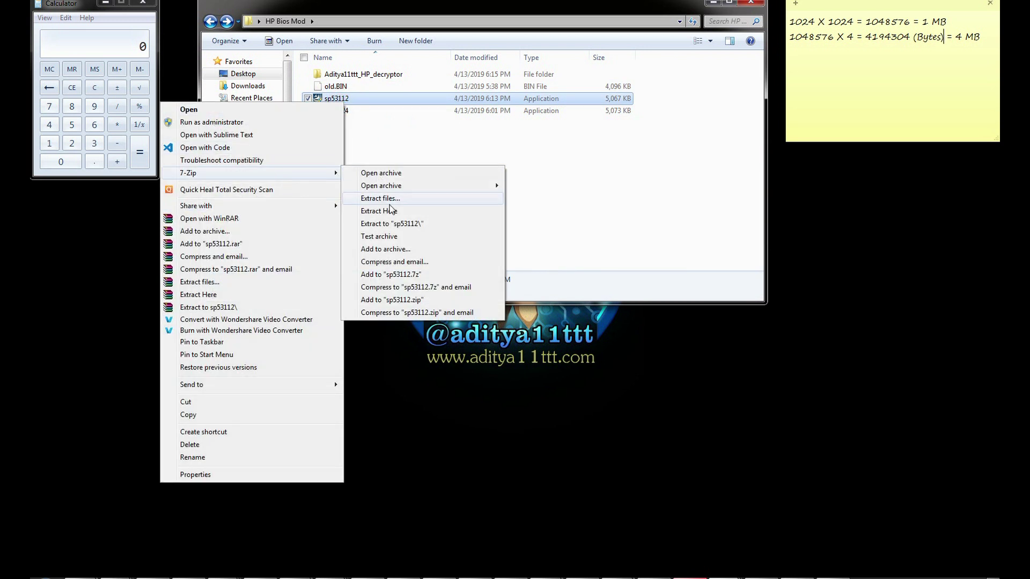
pyautogui.click(392, 222)
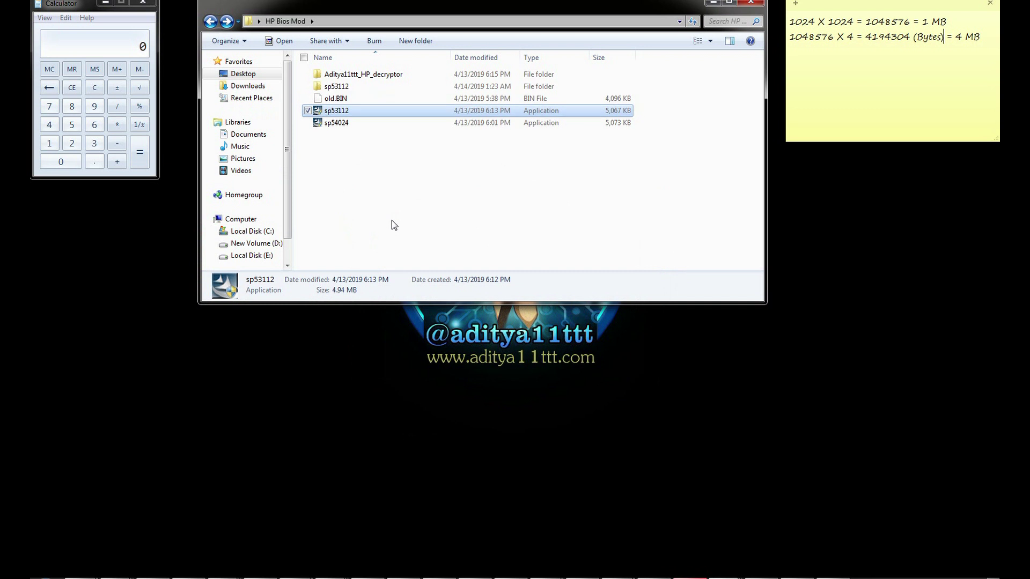
pyautogui.click(353, 89)
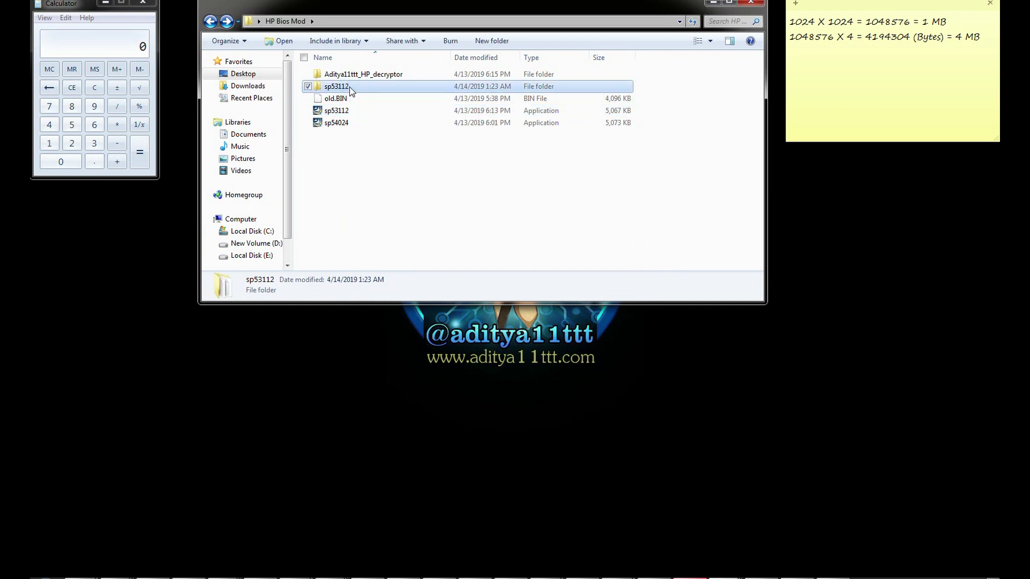
pyautogui.doubleClick(352, 89)
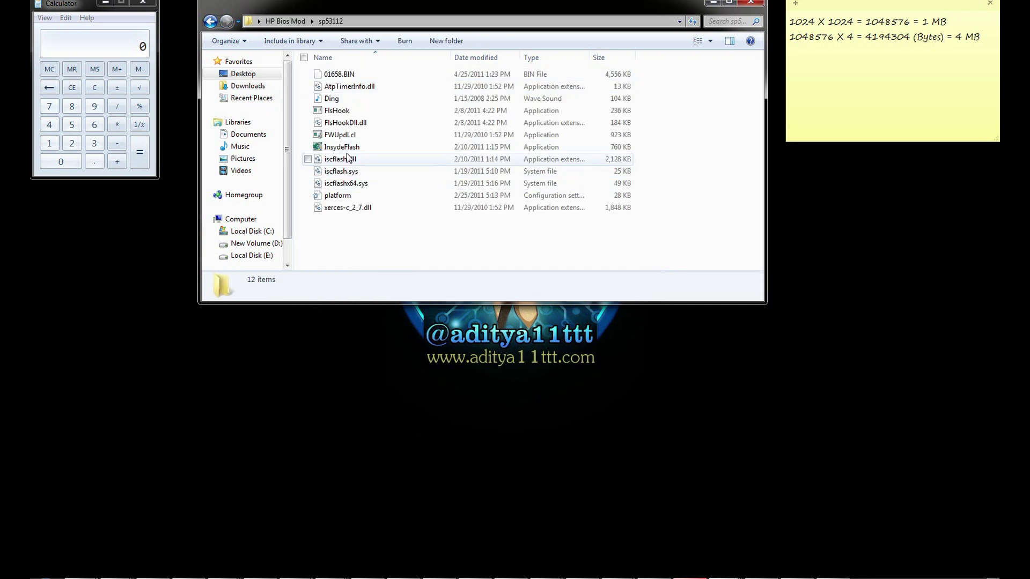
# Step: Open 01658.BIN from the extracted sp53112 folder in Hex Editor Neo
pyautogui.click(334, 76)
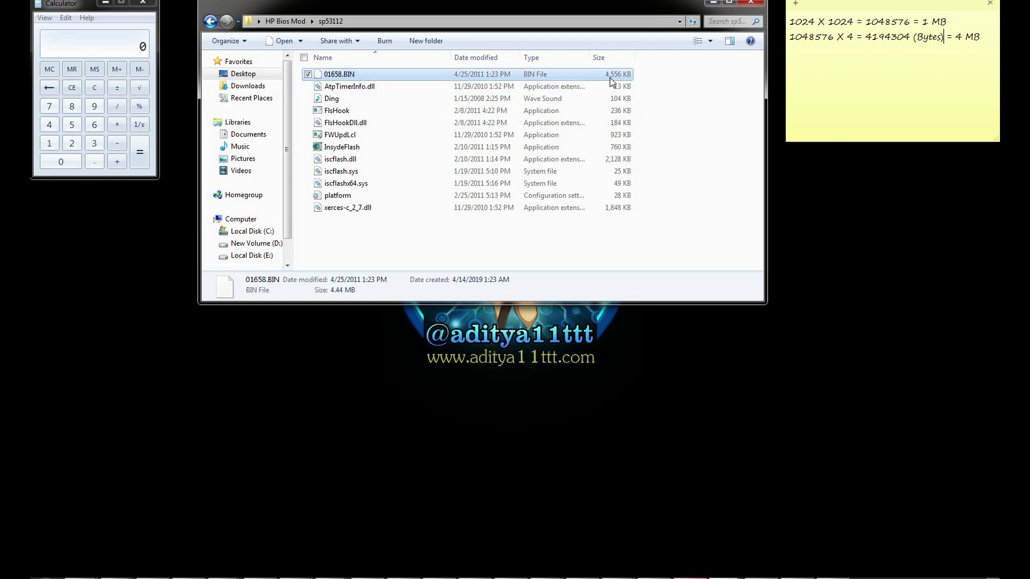
pyautogui.click(433, 74)
pyautogui.moveTo(433, 74); pyautogui.dragTo(497, 285)
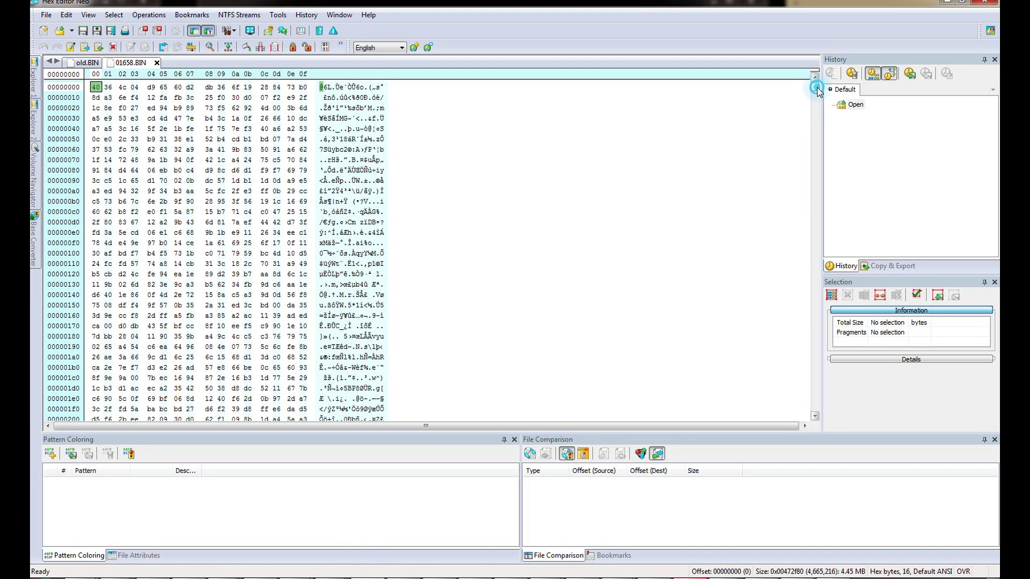
# Step: Compare the hex contents and file size of 01658.BIN with those of old.BIN
pyautogui.moveTo(815, 87); pyautogui.dragTo(799, 65)
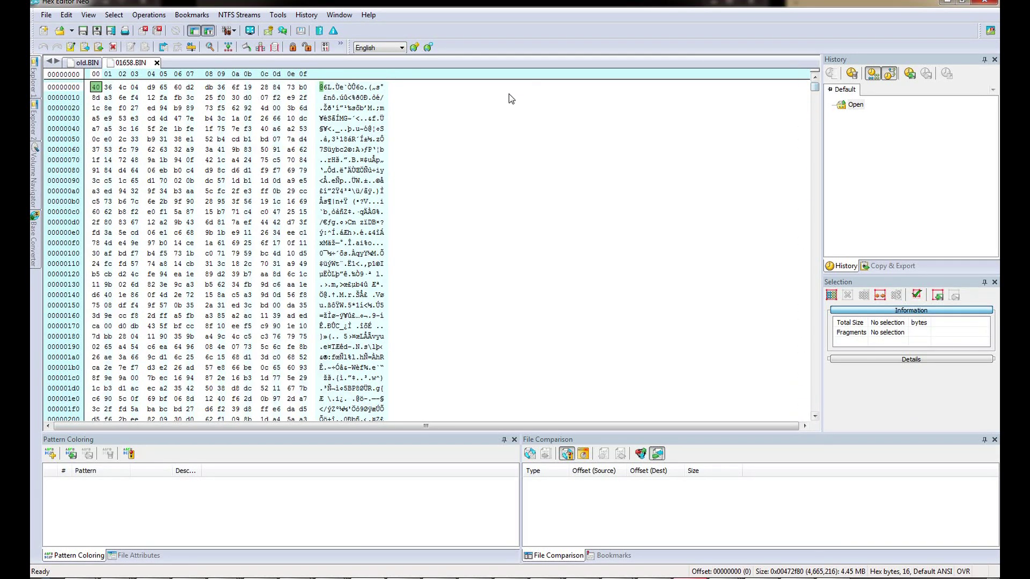
pyautogui.click(82, 63)
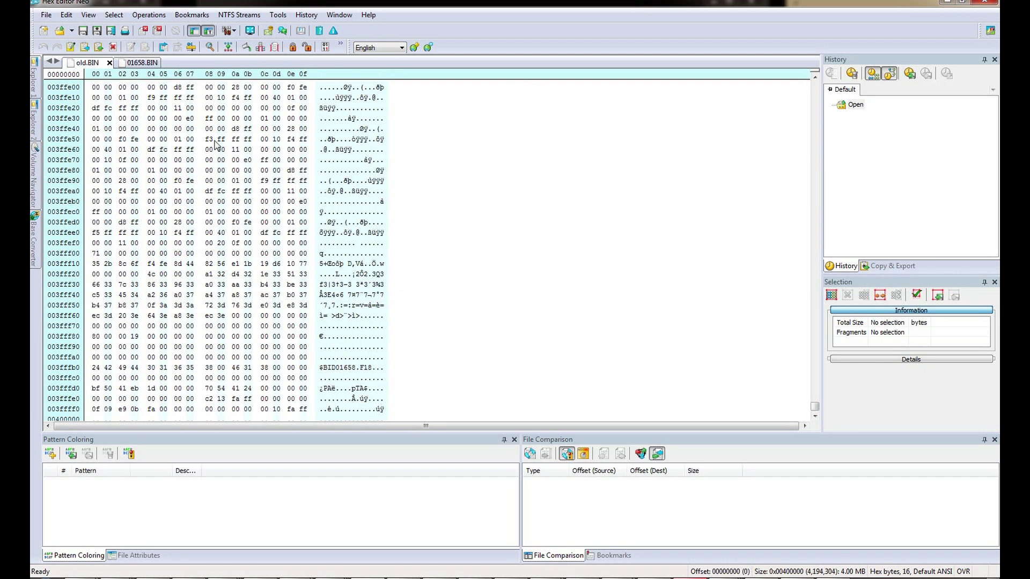
pyautogui.click(139, 63)
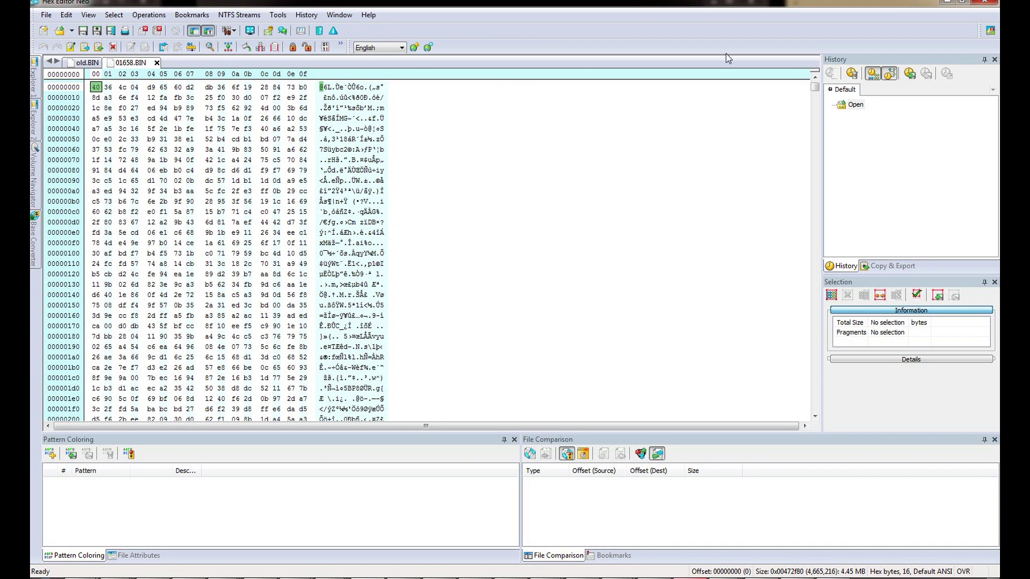
pyautogui.click(945, 3)
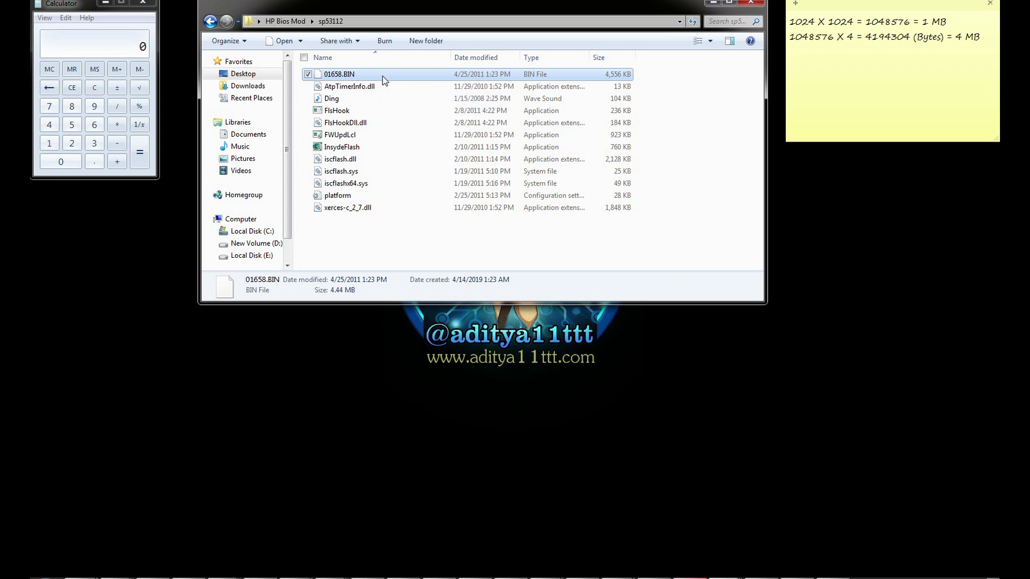
# Step: Delete the existing 01658.fd and 01658.fd.bin files from the Aditya11ttt_HP_decryptor folder
pyautogui.click(210, 21)
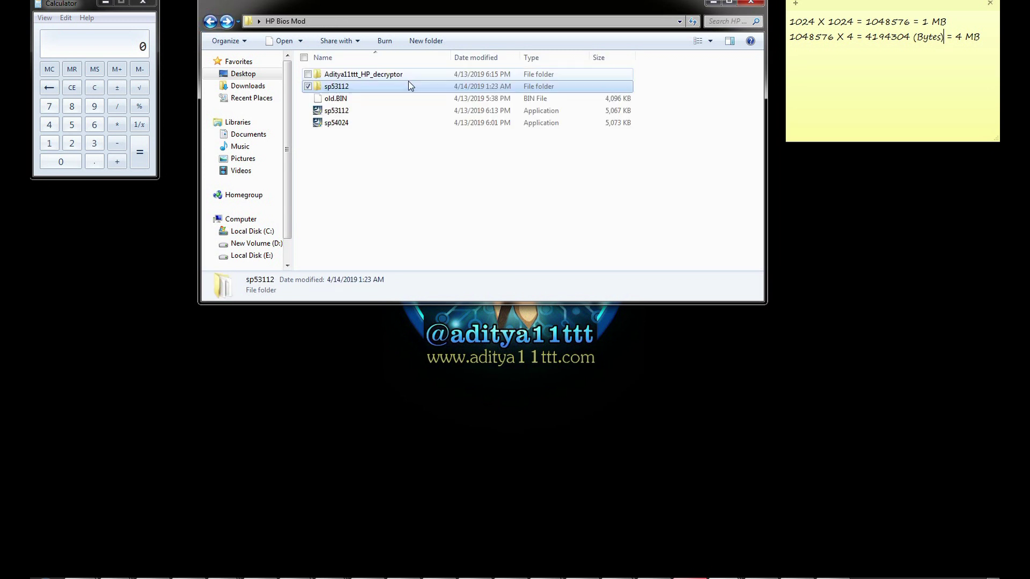
pyautogui.doubleClick(381, 77)
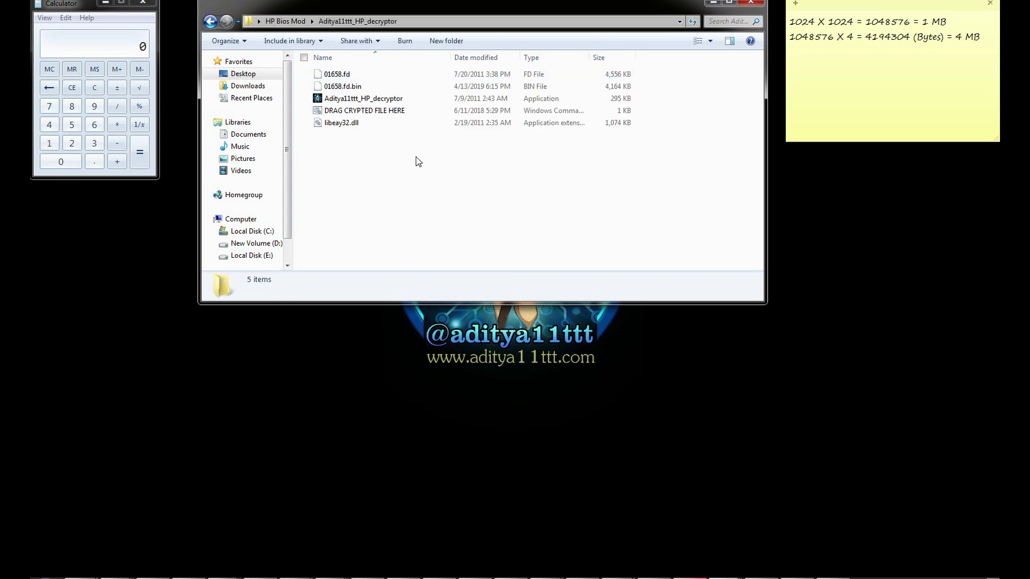
pyautogui.click(361, 88)
pyautogui.hotkey('shift', 'Up')
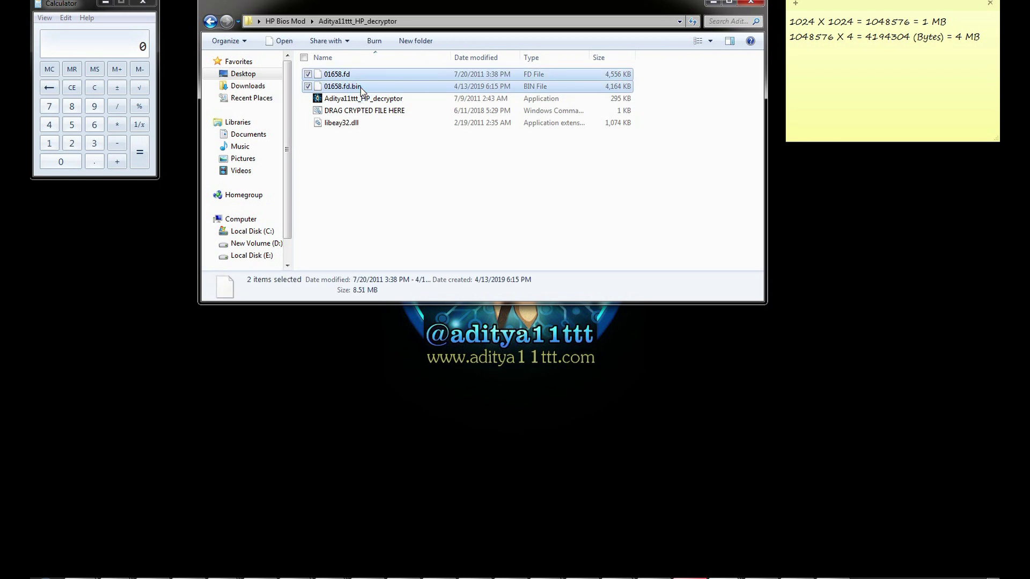
pyautogui.press('Delete')
pyautogui.press('Return')
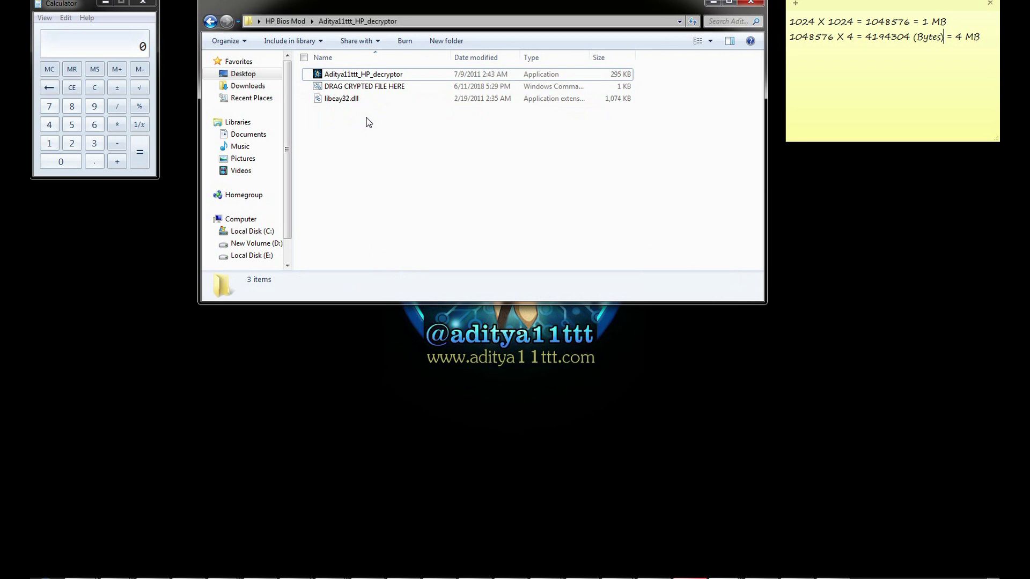
# Step: Paste a copy of 01658.BIN into the decryptor folder and rename it 01658.fd, accepting the extension change
pyautogui.hotkey('ctrl', 'v')
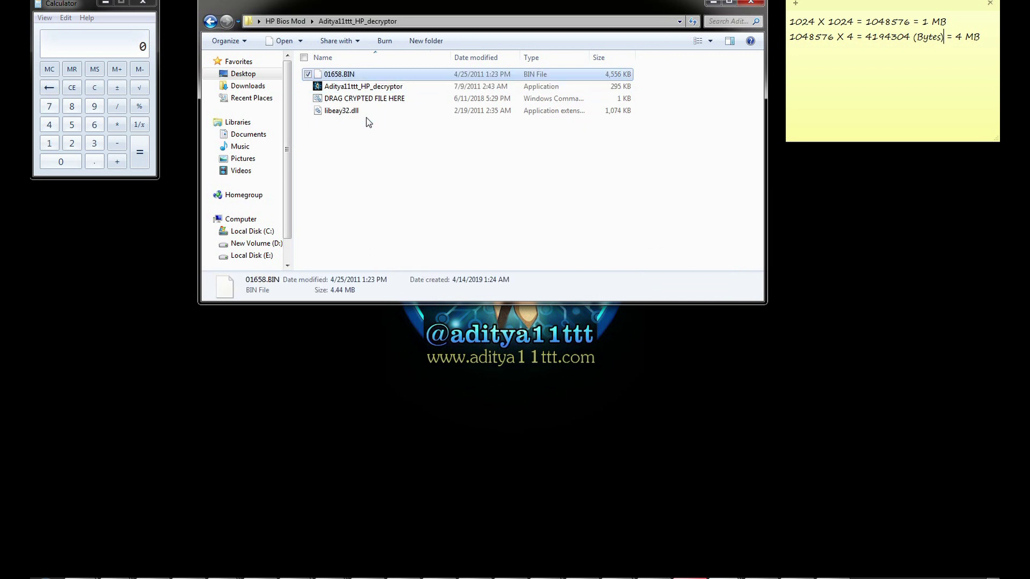
pyautogui.click(348, 74)
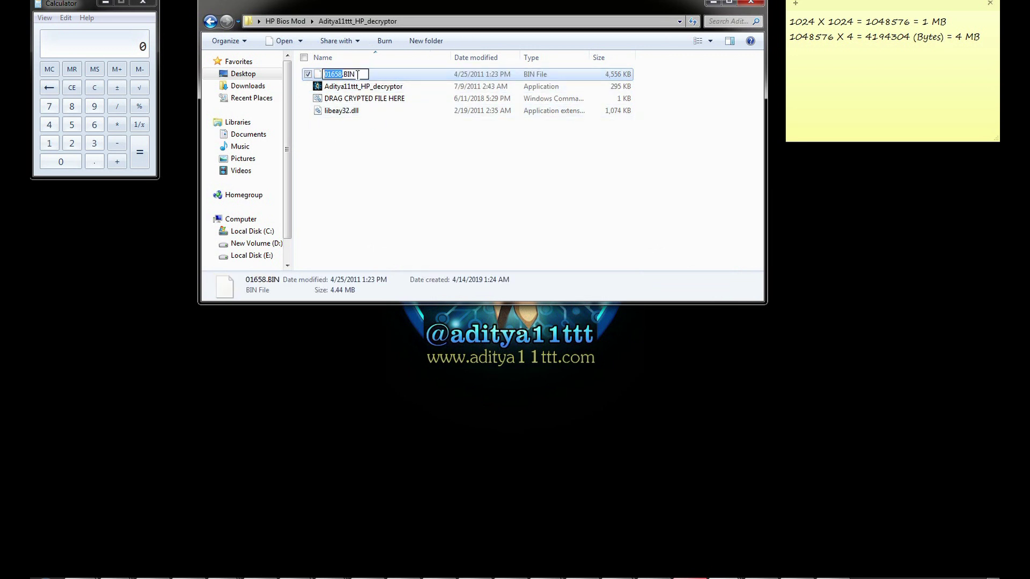
pyautogui.press('Right')
pyautogui.press('BackSpace')
pyautogui.press('BackSpace')
pyautogui.write('fd')
pyautogui.press('Return')
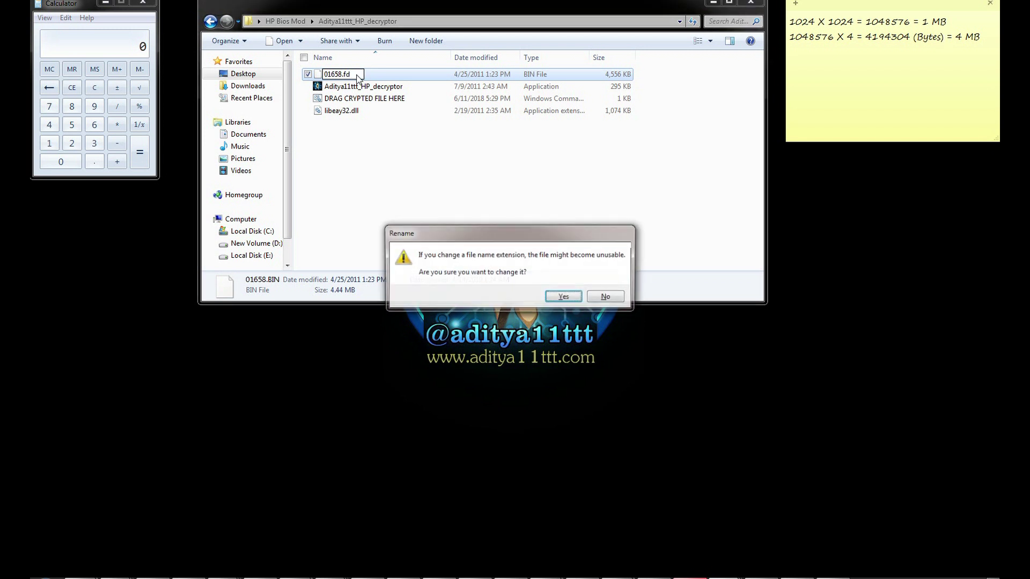
pyautogui.click(563, 297)
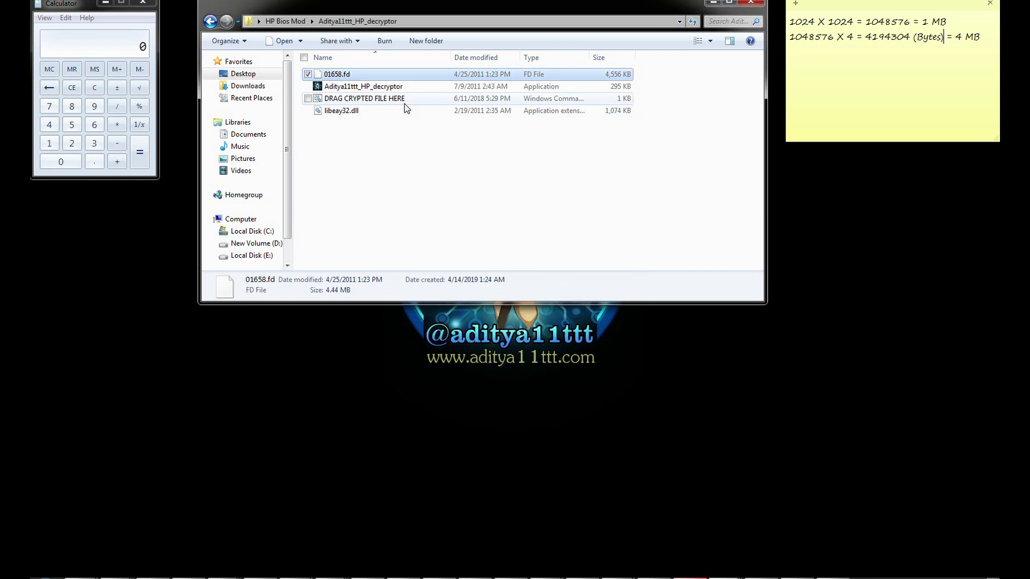
# Step: Decrypt 01658.fd with the DRAG CRYPTED FILE HERE script, allowing it to run, and select the output file 01658.fd.bin
pyautogui.moveTo(341, 78); pyautogui.dragTo(369, 99)
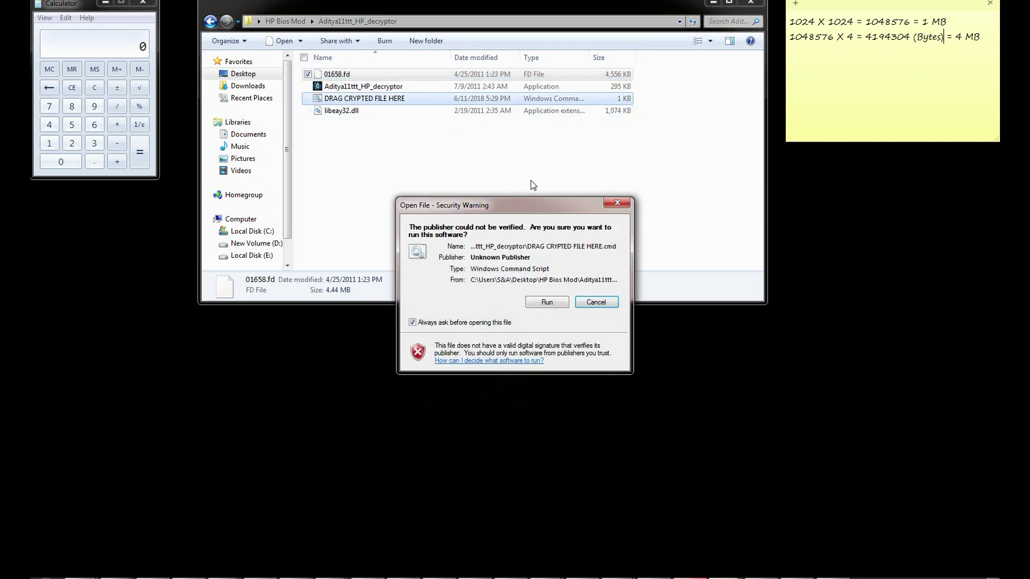
pyautogui.click(547, 303)
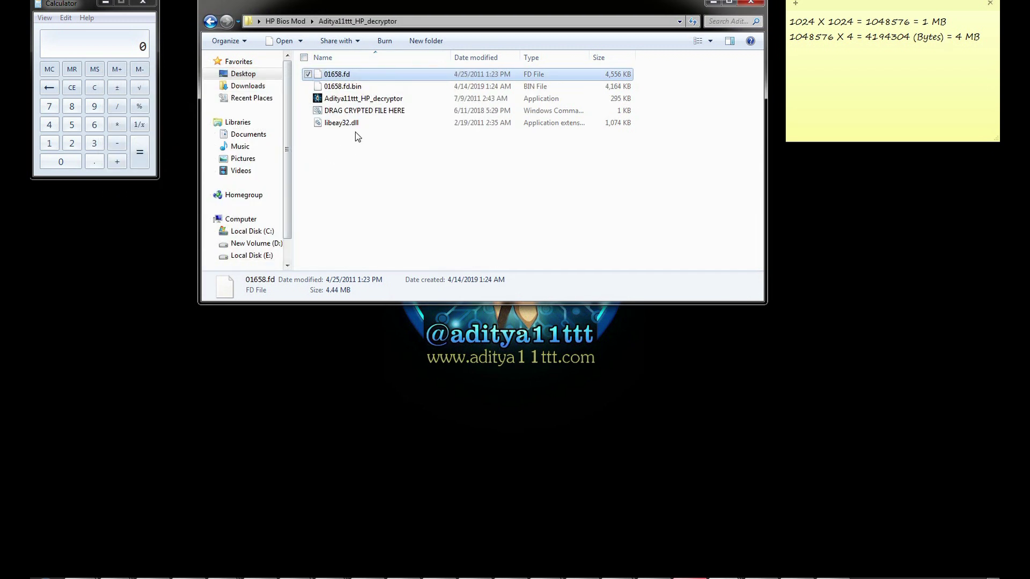
pyautogui.click(332, 88)
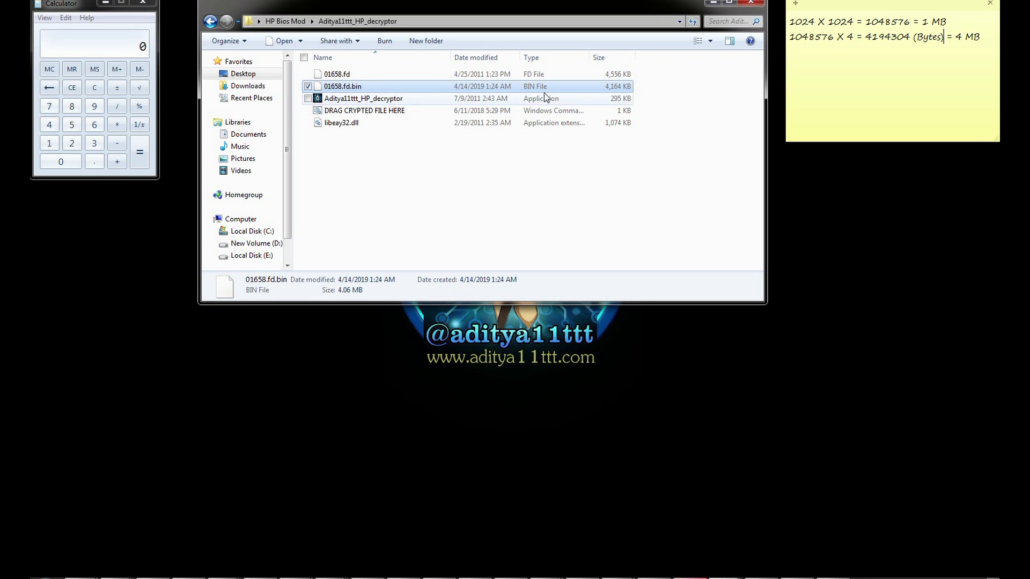
# Step: Open the decrypted 01658.fd.bin from the decryptor folder in Hex Editor Neo
pyautogui.moveTo(529, 87); pyautogui.dragTo(638, 186)
pyautogui.moveTo(629, 214); pyautogui.dragTo(624, 235)
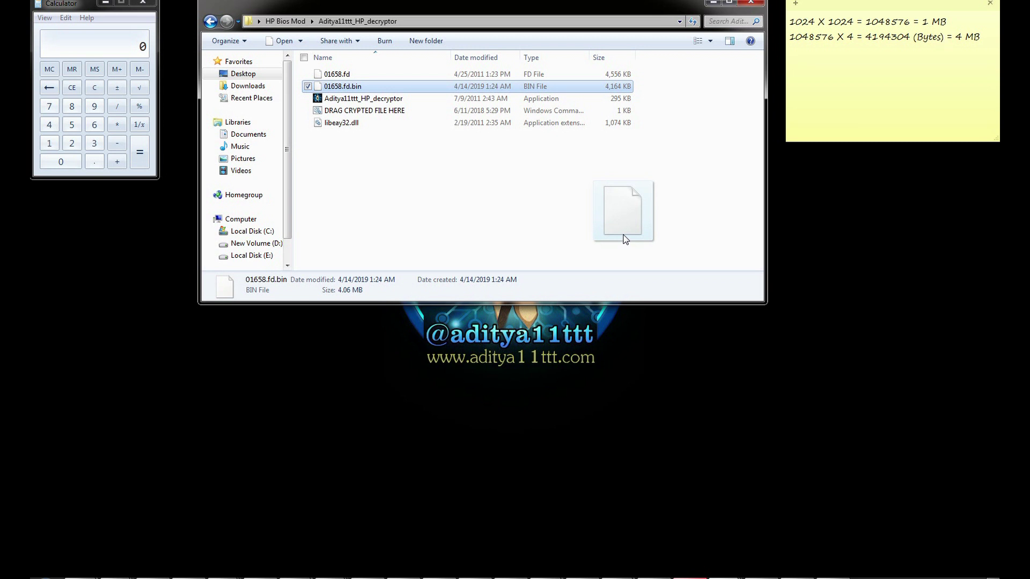
pyautogui.moveTo(625, 239); pyautogui.dragTo(484, 372)
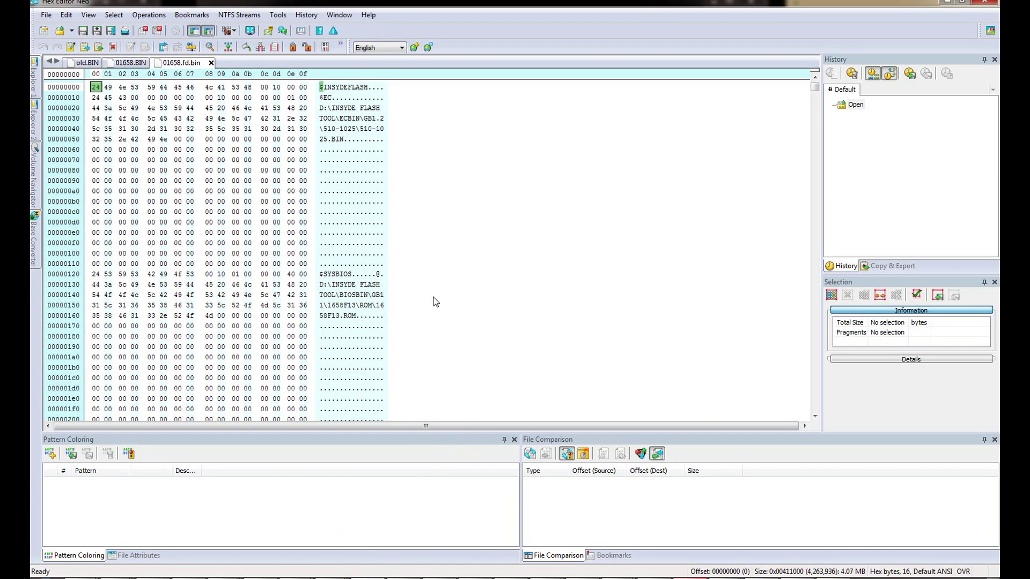
# Step: Show 01658.BIN in a new vertical frame beside old.BIN, look through its hex data, and close 01658.BIN
pyautogui.click(119, 66)
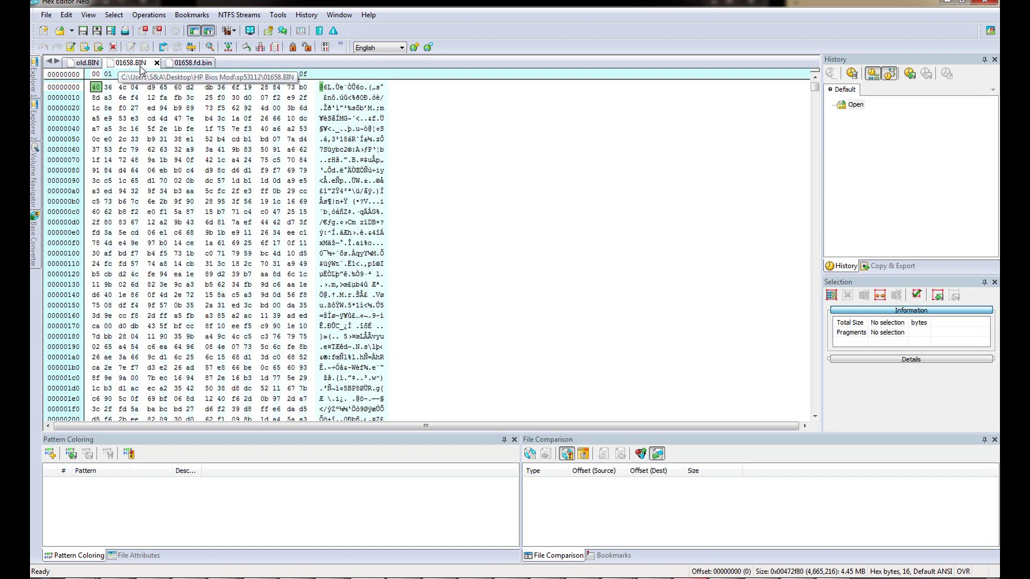
pyautogui.click(278, 14)
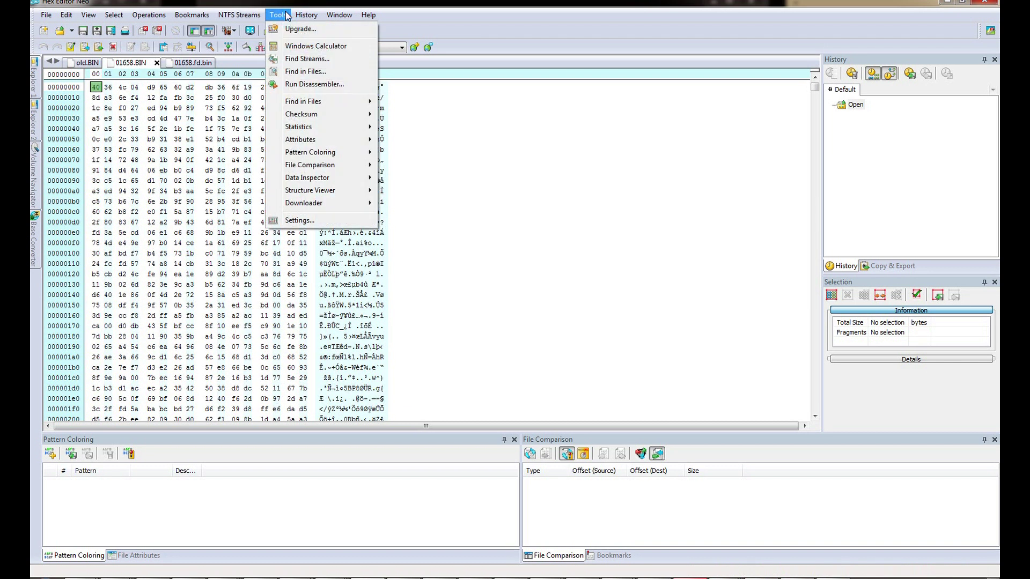
pyautogui.moveTo(297, 17)
pyautogui.moveTo(339, 14)
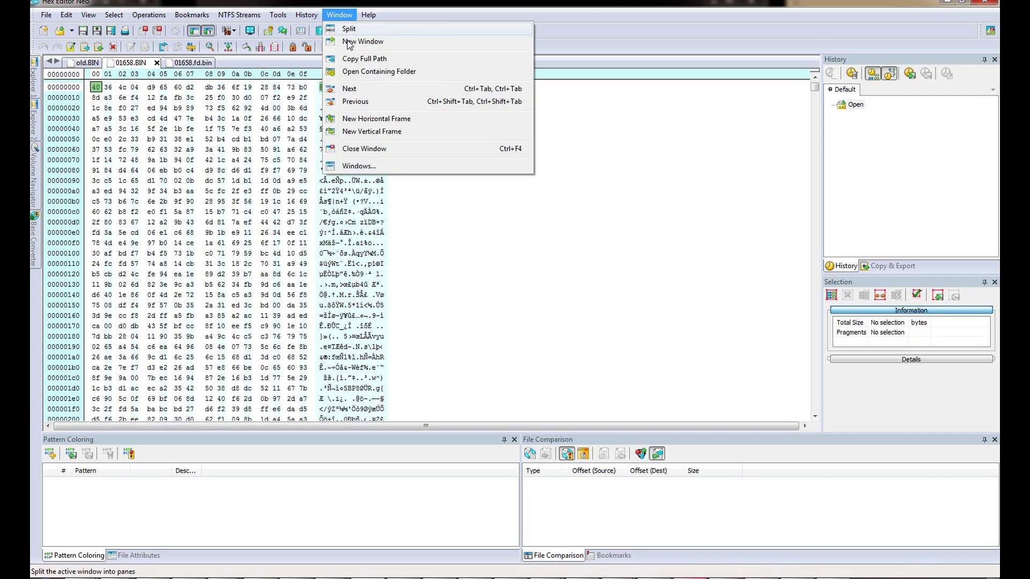
pyautogui.click(364, 132)
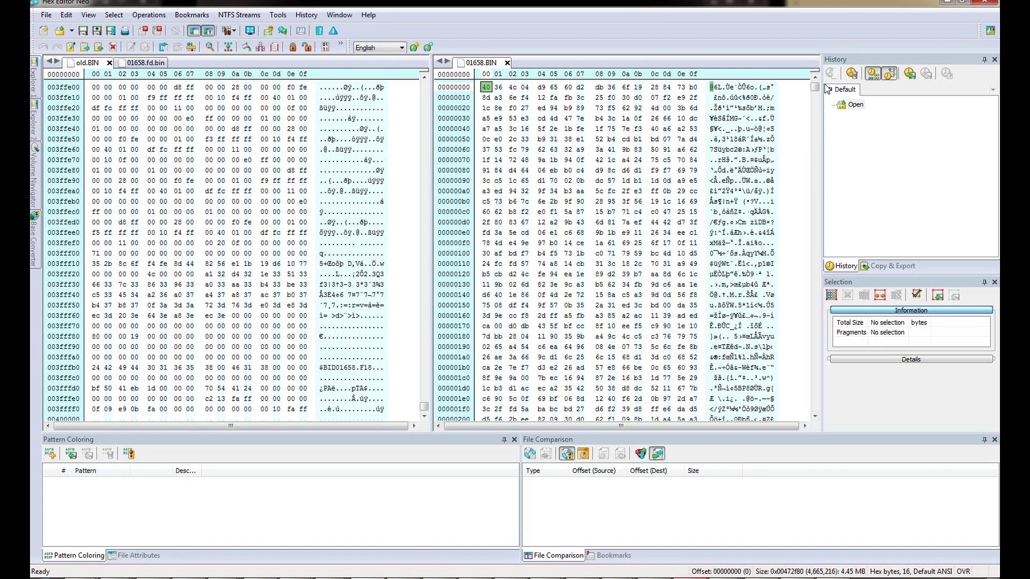
pyautogui.moveTo(815, 87); pyautogui.dragTo(759, 91)
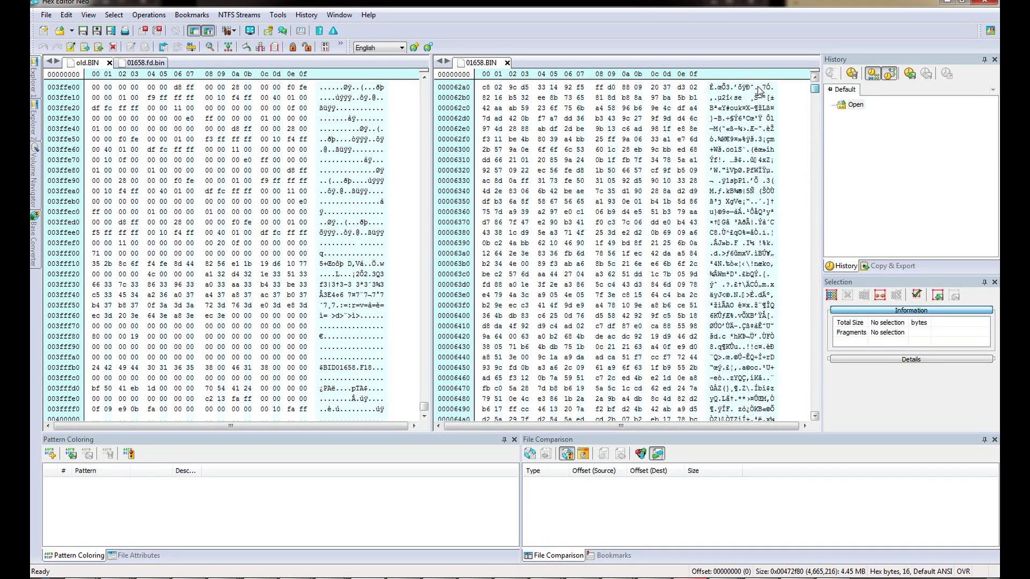
pyautogui.click(507, 63)
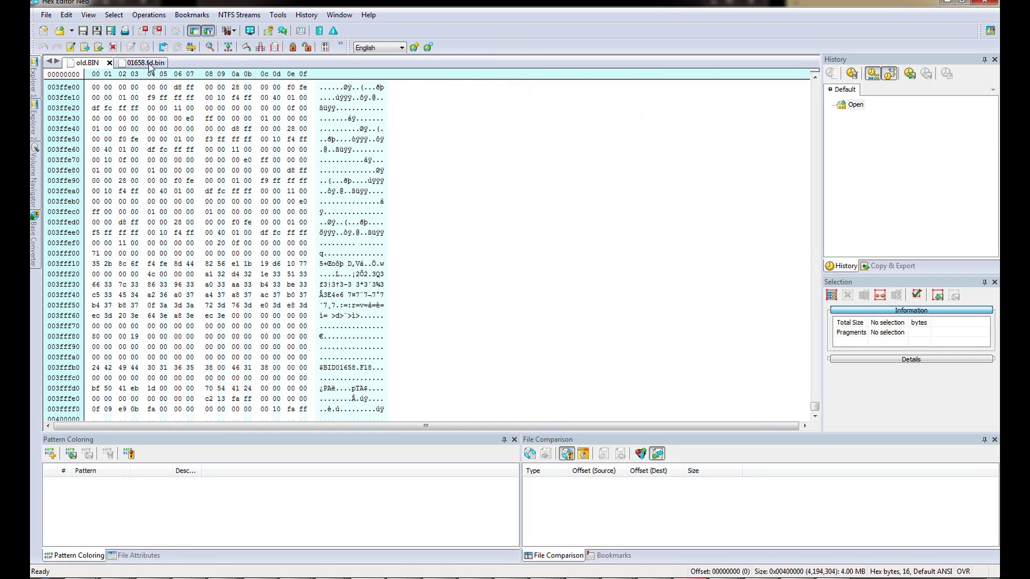
# Step: Place old.BIN in a new vertical frame beside 01658.fd.bin
pyautogui.click(317, 16)
pyautogui.moveTo(330, 19)
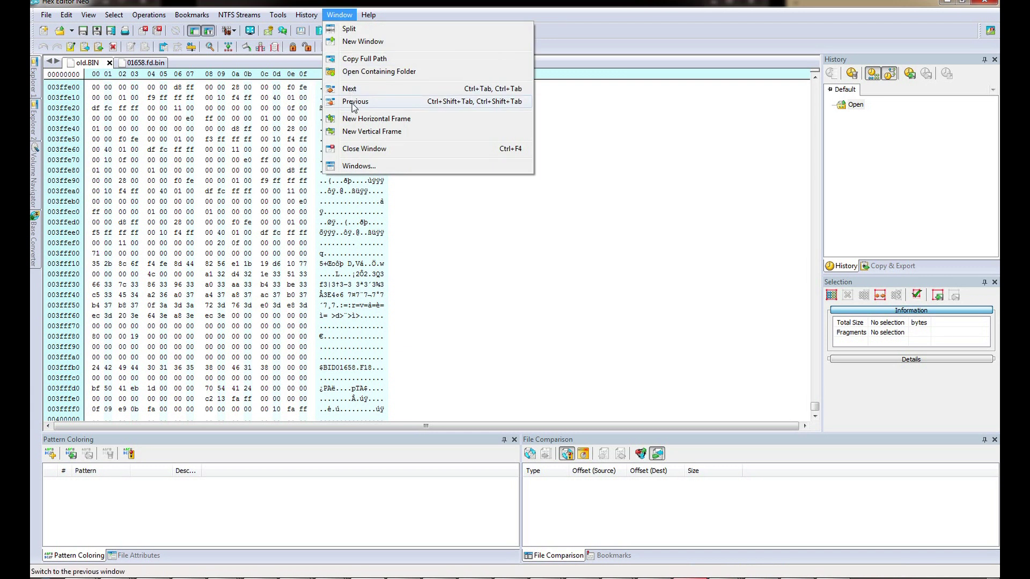
pyautogui.click(358, 133)
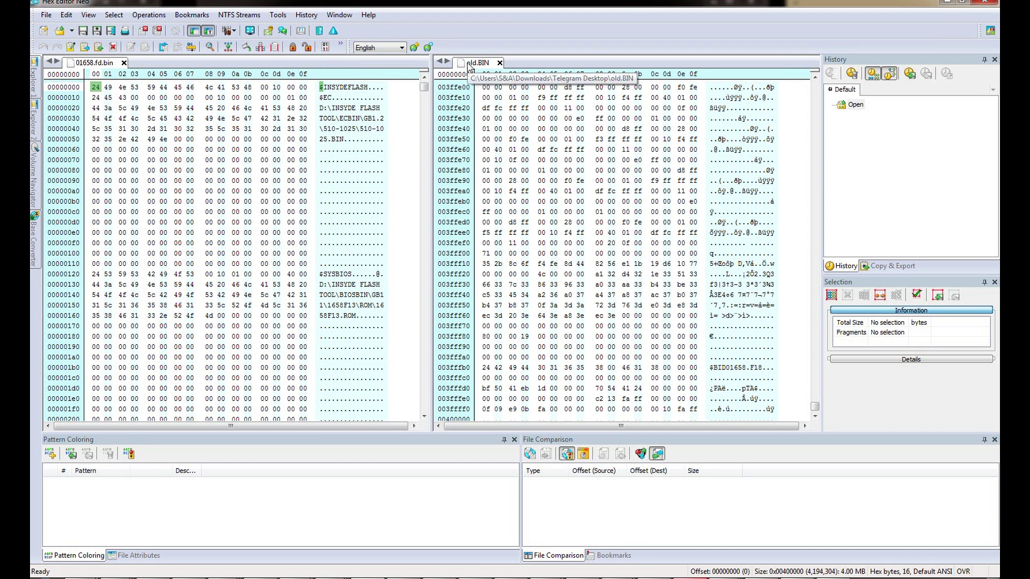
# Step: Line up the last bytes of 01658.fd.bin with the last bytes of old.BIN and compare them
pyautogui.moveTo(424, 86); pyautogui.dragTo(419, 417)
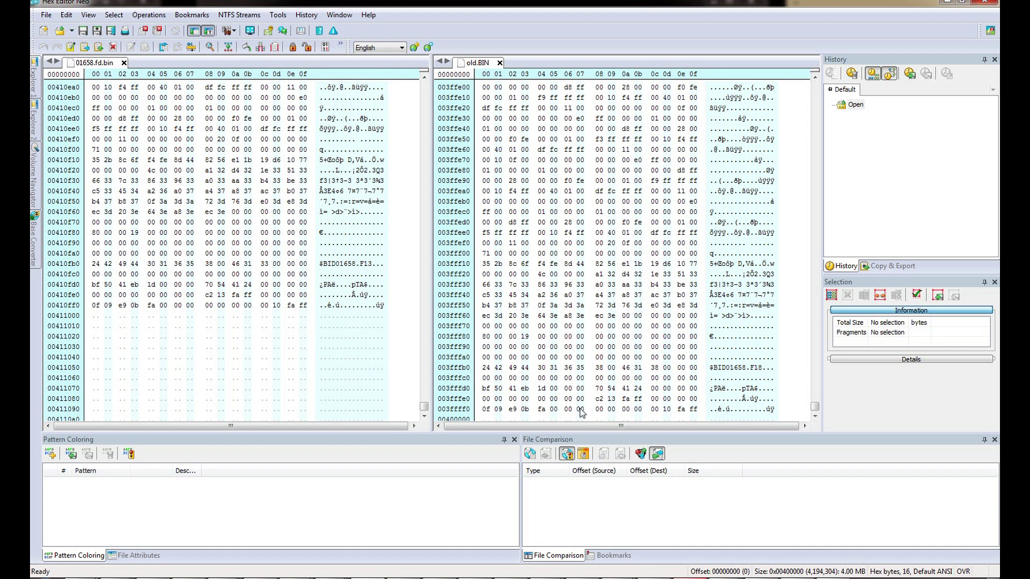
pyautogui.click(424, 76)
pyautogui.click(424, 77)
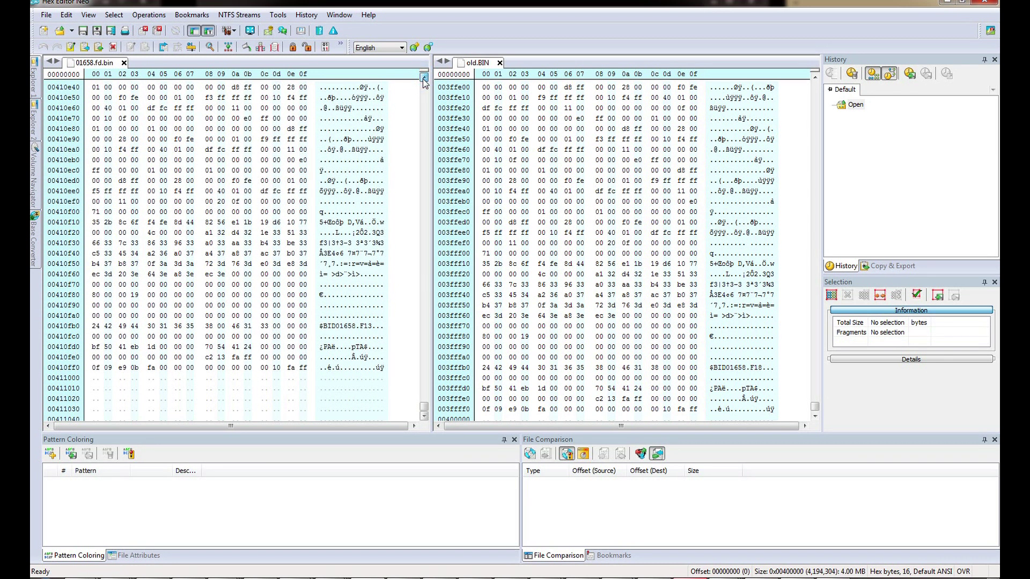
pyautogui.click(424, 77)
pyautogui.click(424, 77)
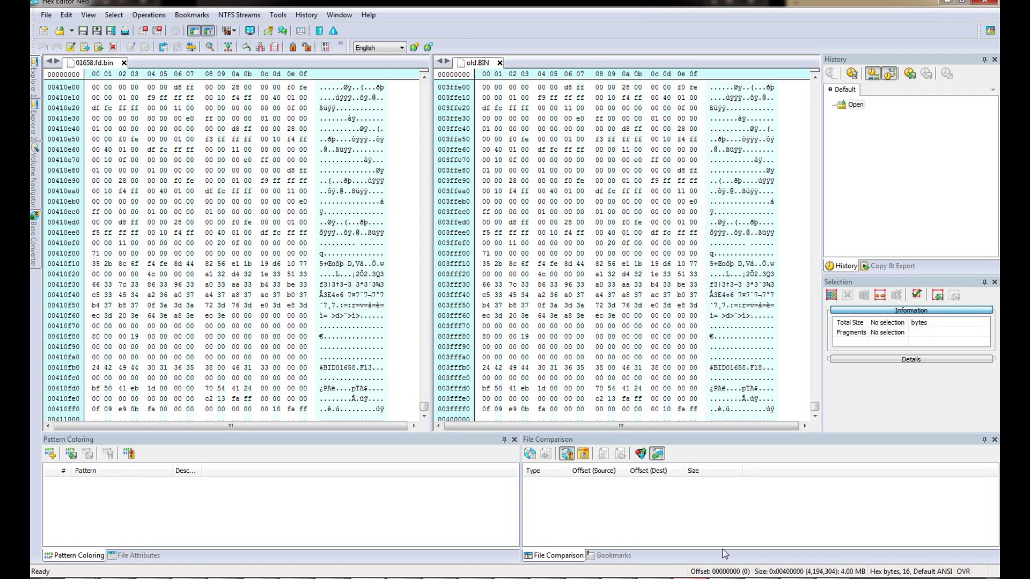
# Step: Check the file sizes of 01658.fd.bin and old.BIN, and return to the header of 01658.fd.bin
pyautogui.click(370, 306)
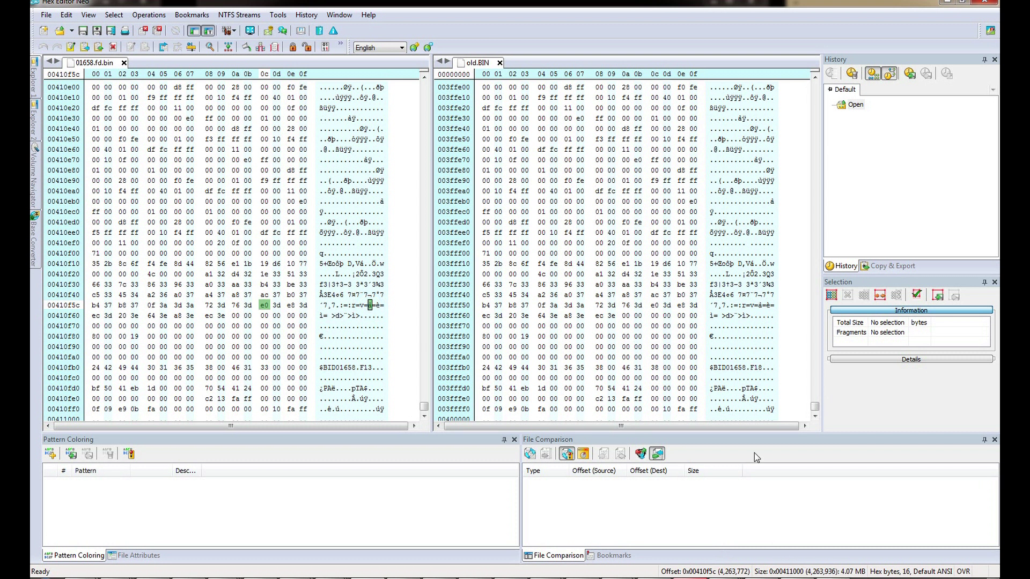
pyautogui.click(667, 367)
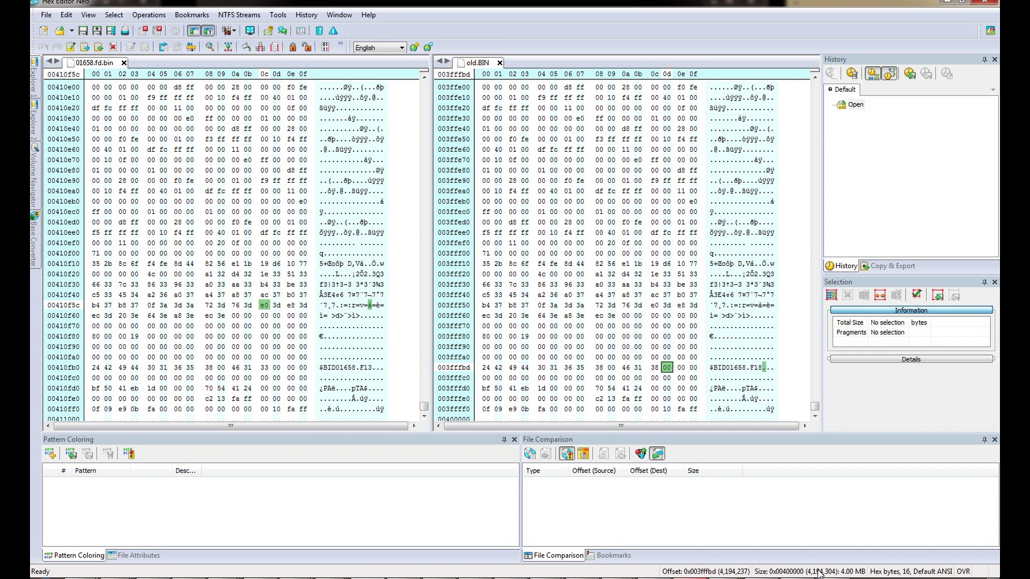
pyautogui.click(371, 296)
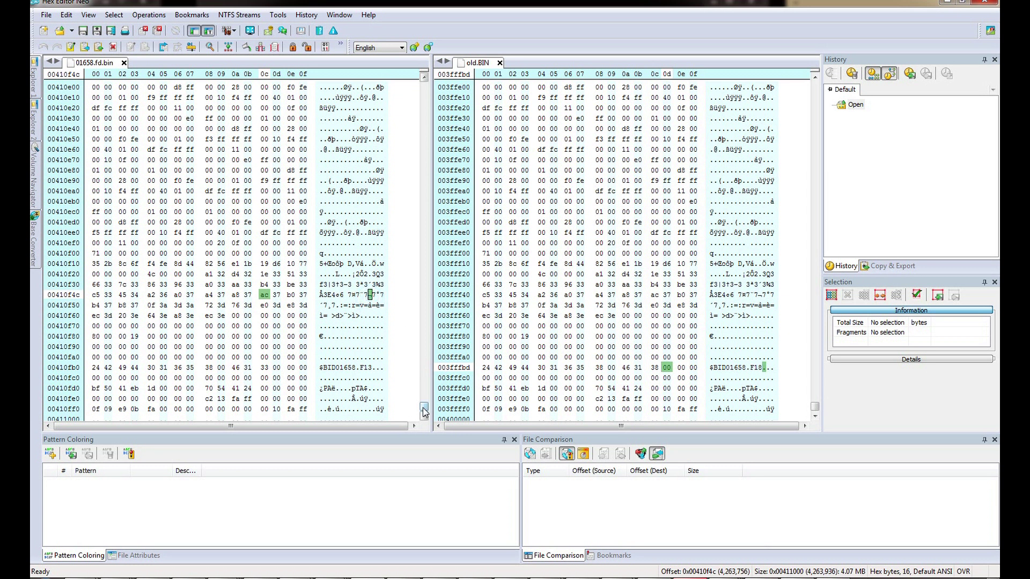
pyautogui.moveTo(424, 400); pyautogui.dragTo(425, 79)
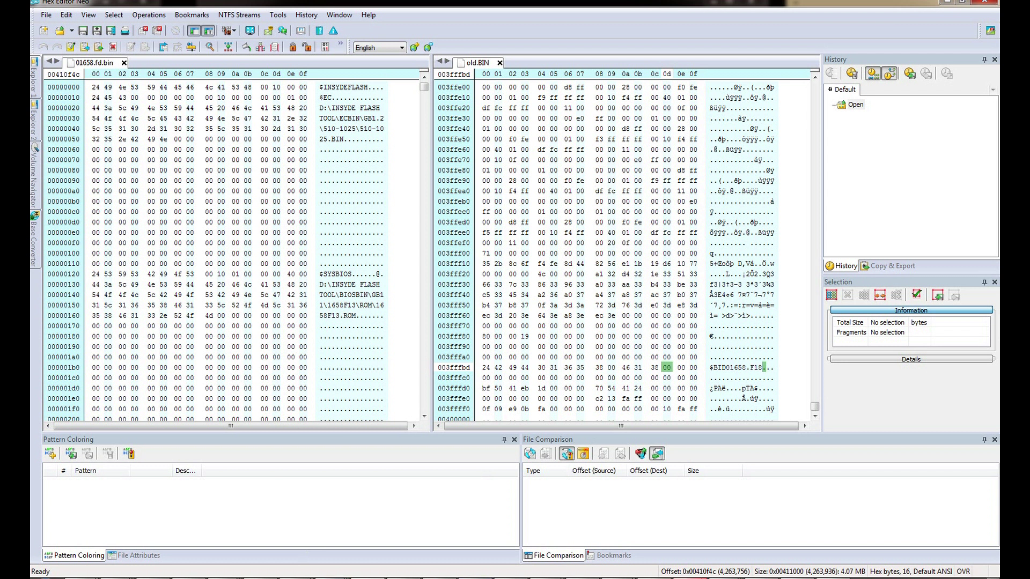
# Step: Bring the Calculator and the sticky note with the MB-to-byte conversions in front of the hex editor
pyautogui.rightClick(760, 578)
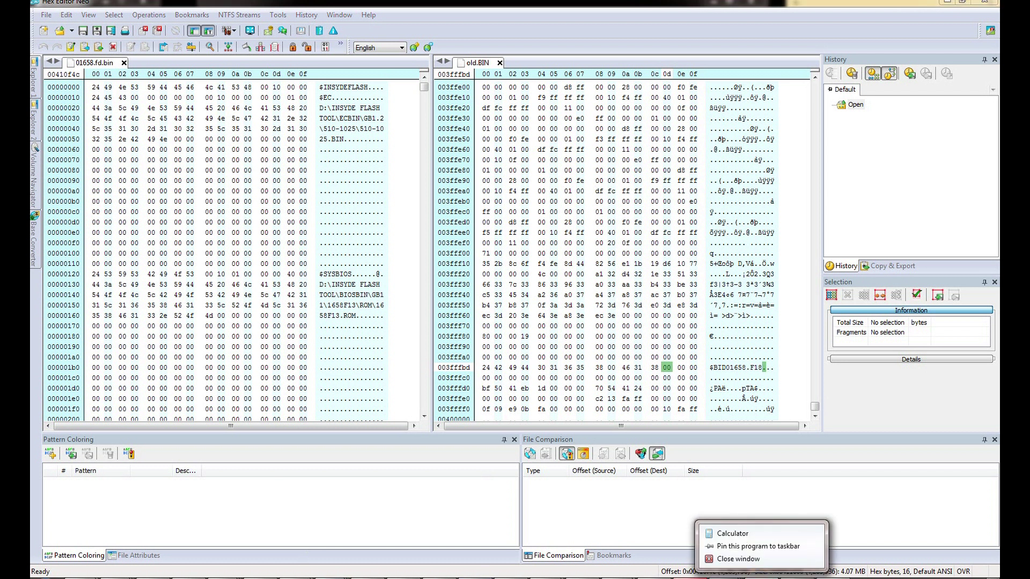
pyautogui.press('Escape')
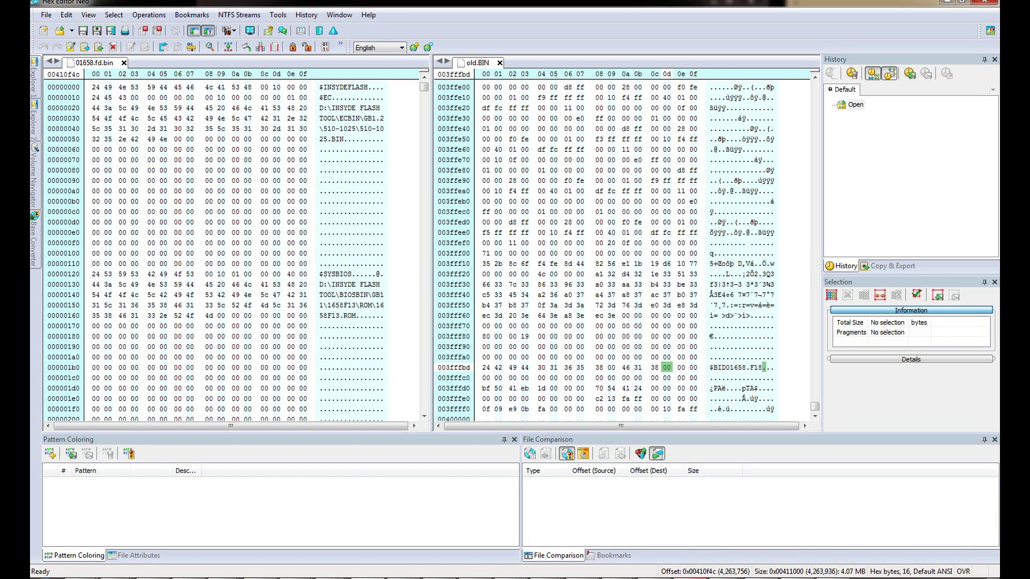
pyautogui.click(761, 578)
pyautogui.click(761, 578)
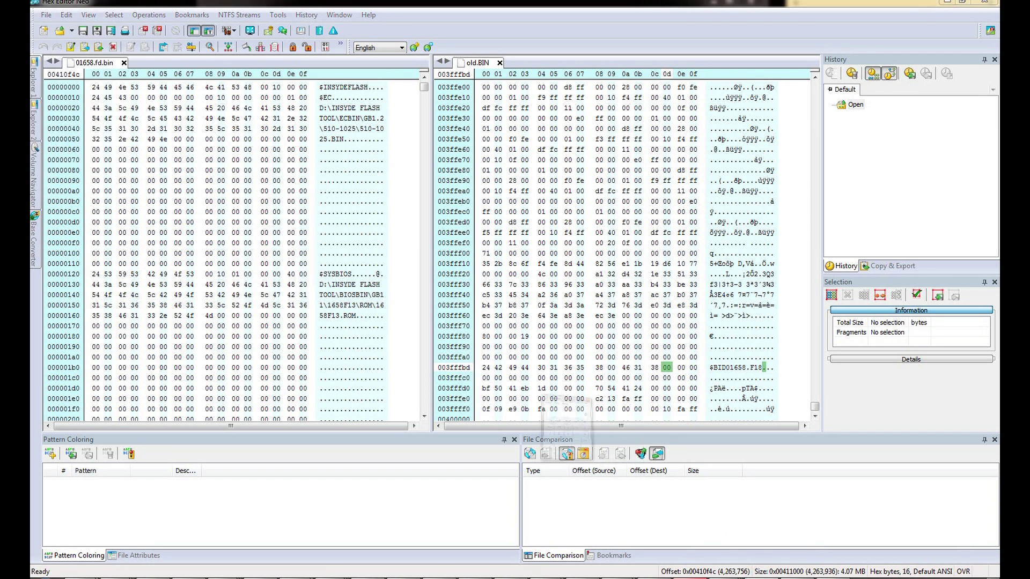
pyautogui.click(761, 578)
pyautogui.moveTo(793, 578)
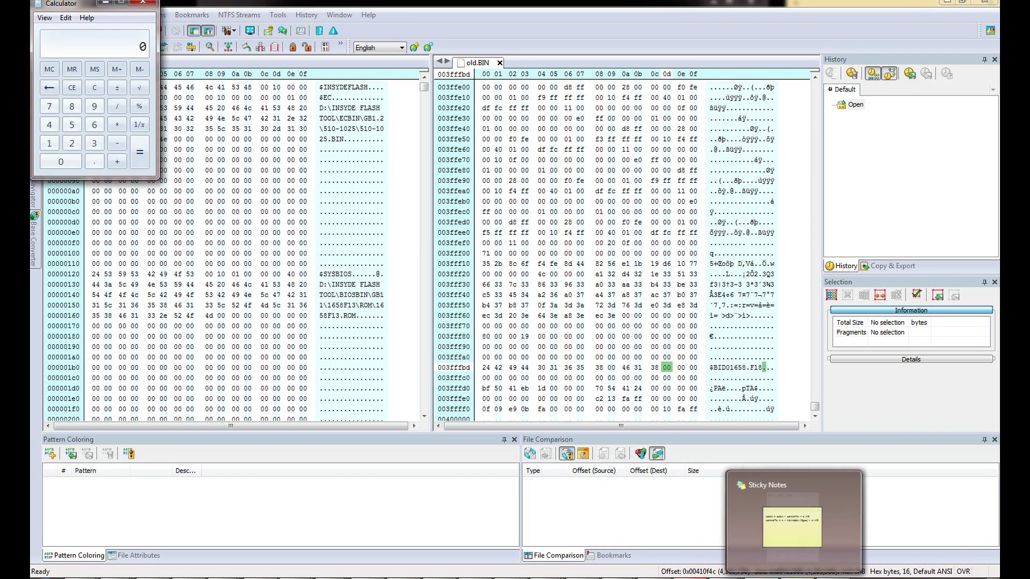
pyautogui.click(792, 528)
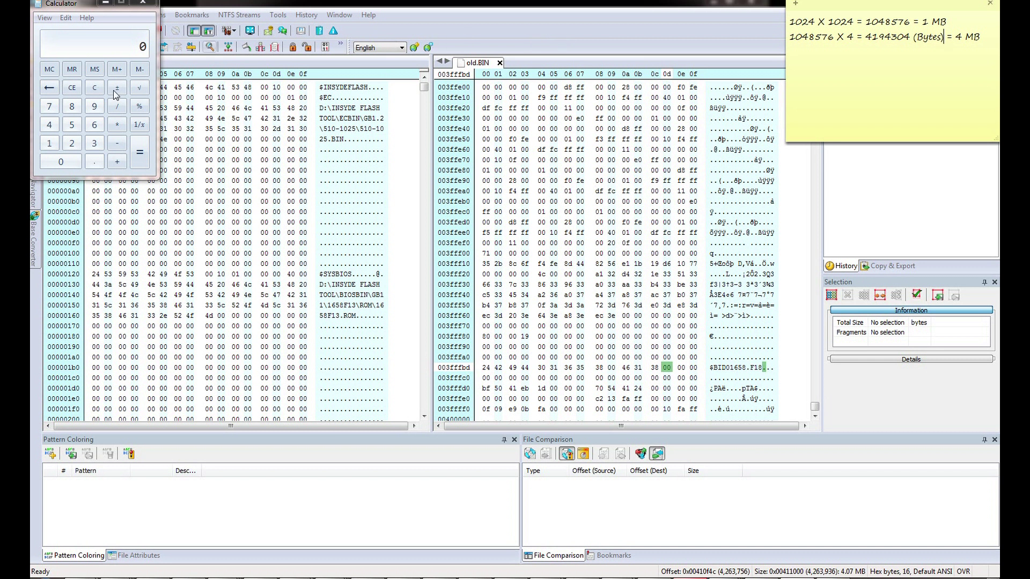
# Step: Calculate the size difference between the two images as 4194304 minus 4263936
pyautogui.click(49, 124)
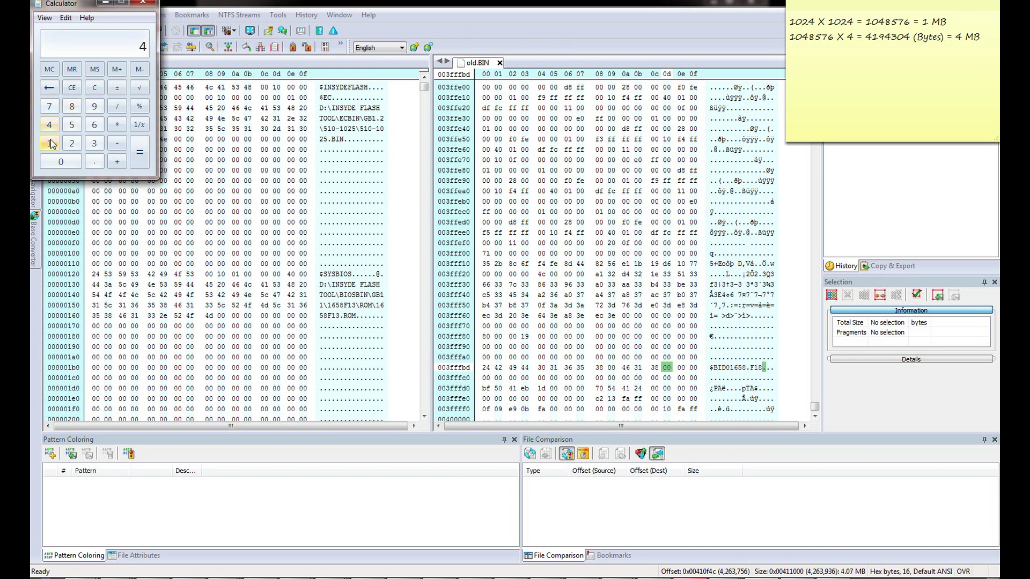
pyautogui.click(51, 141)
pyautogui.click(94, 106)
pyautogui.click(49, 125)
pyautogui.click(94, 143)
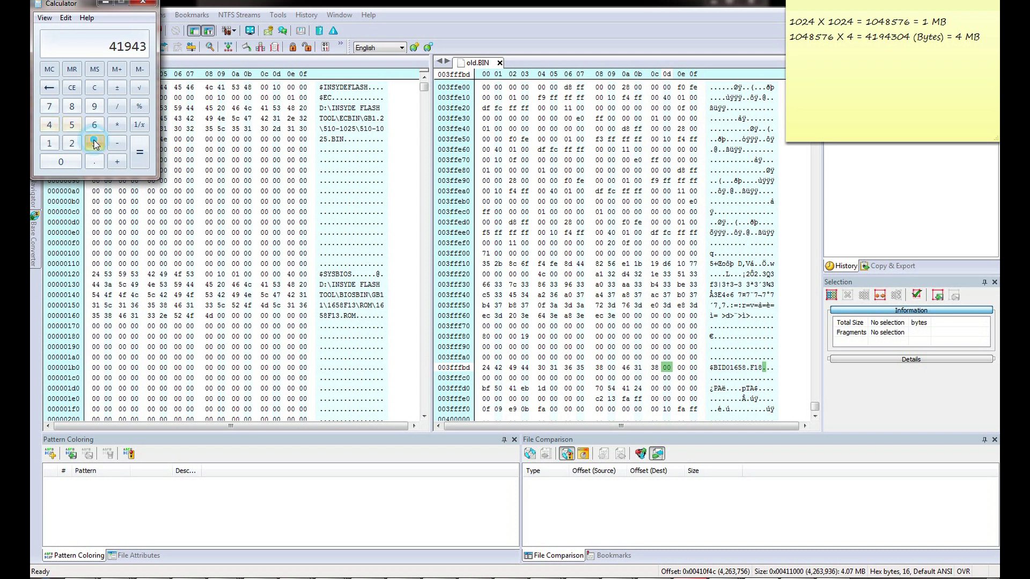
pyautogui.click(69, 161)
pyautogui.click(54, 128)
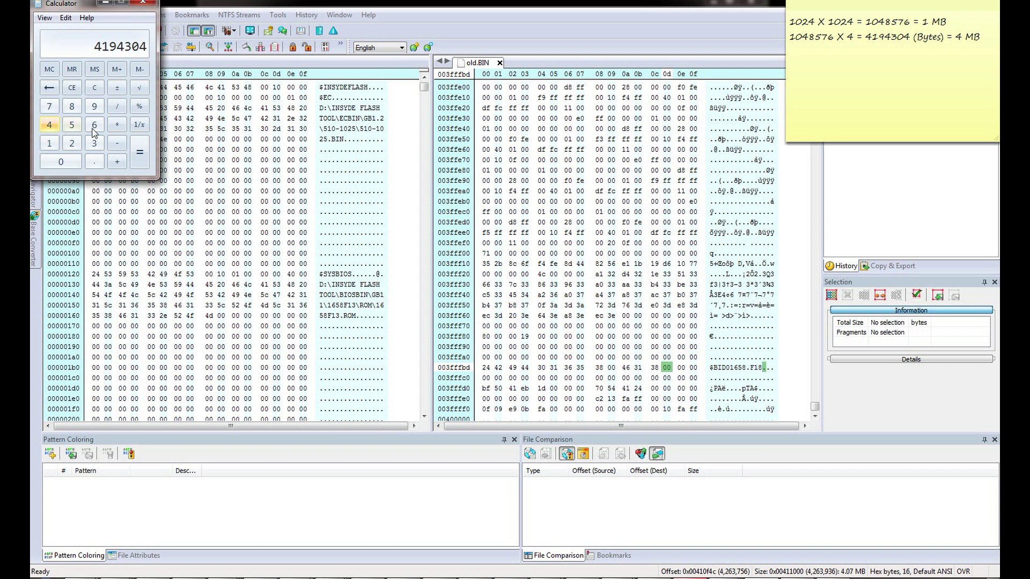
pyautogui.click(116, 143)
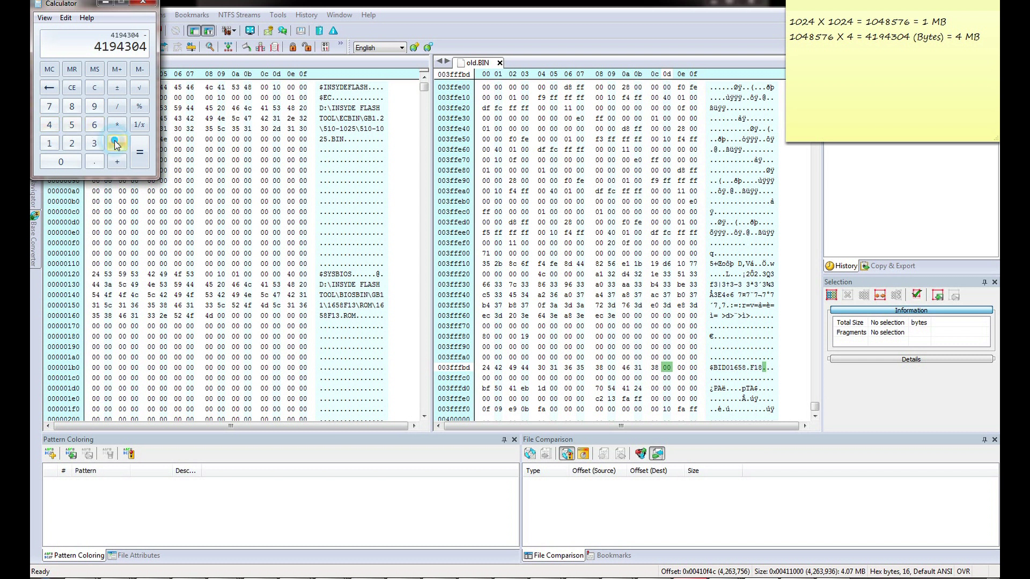
pyautogui.click(51, 126)
pyautogui.click(69, 142)
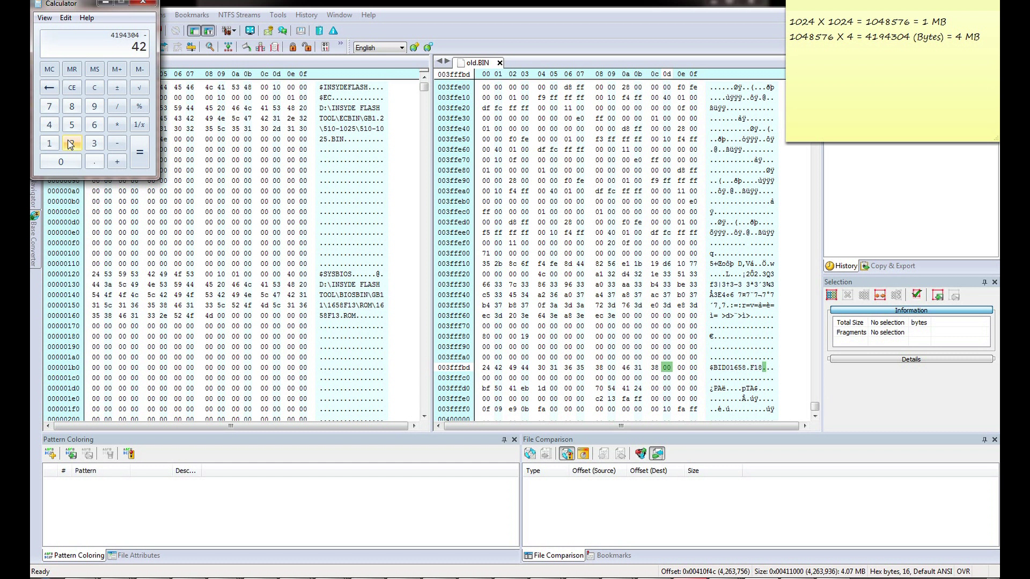
pyautogui.click(95, 126)
pyautogui.click(95, 143)
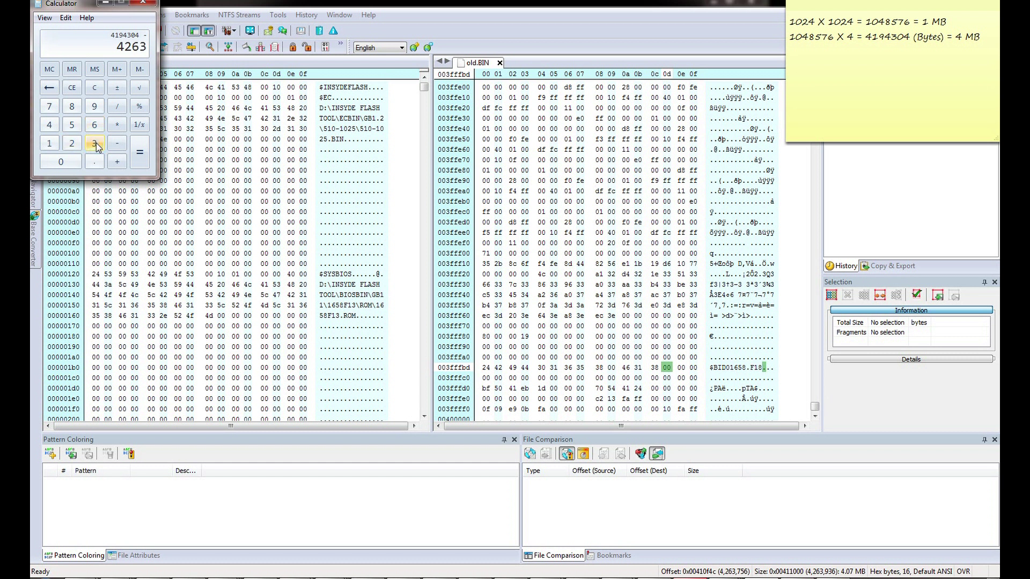
pyautogui.click(94, 107)
pyautogui.click(97, 143)
pyautogui.click(98, 125)
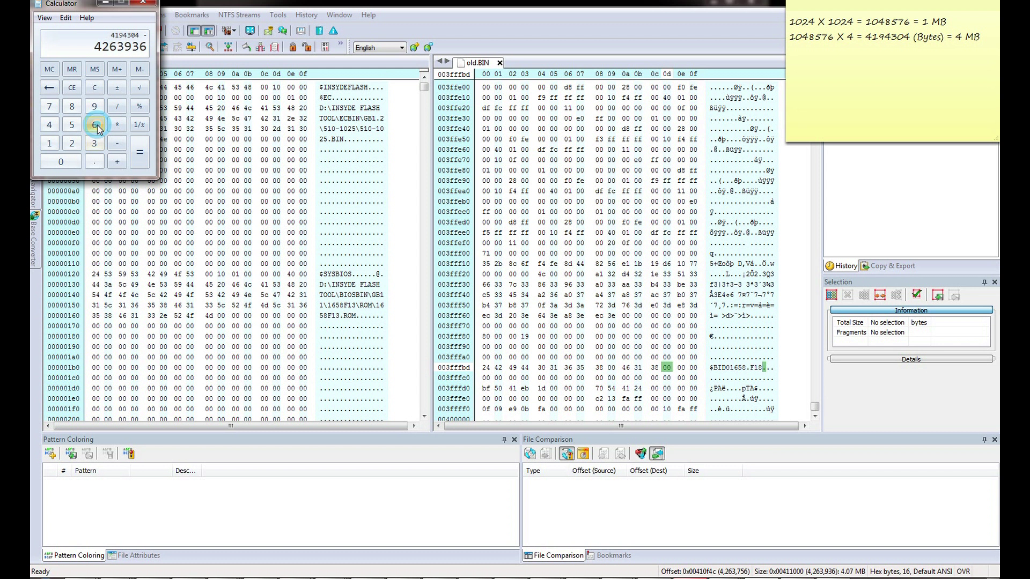
pyautogui.click(137, 152)
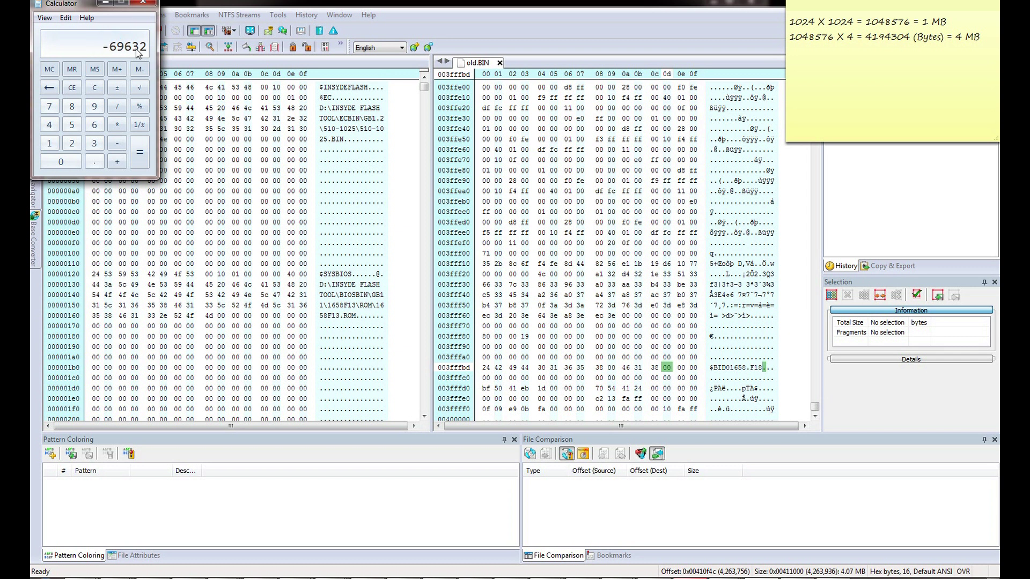
# Step: Move the Calculator below the sticky note, write 69632 on a new line of the note, and select that number
pyautogui.moveTo(75, 3); pyautogui.dragTo(875, 168)
pyautogui.click(901, 63)
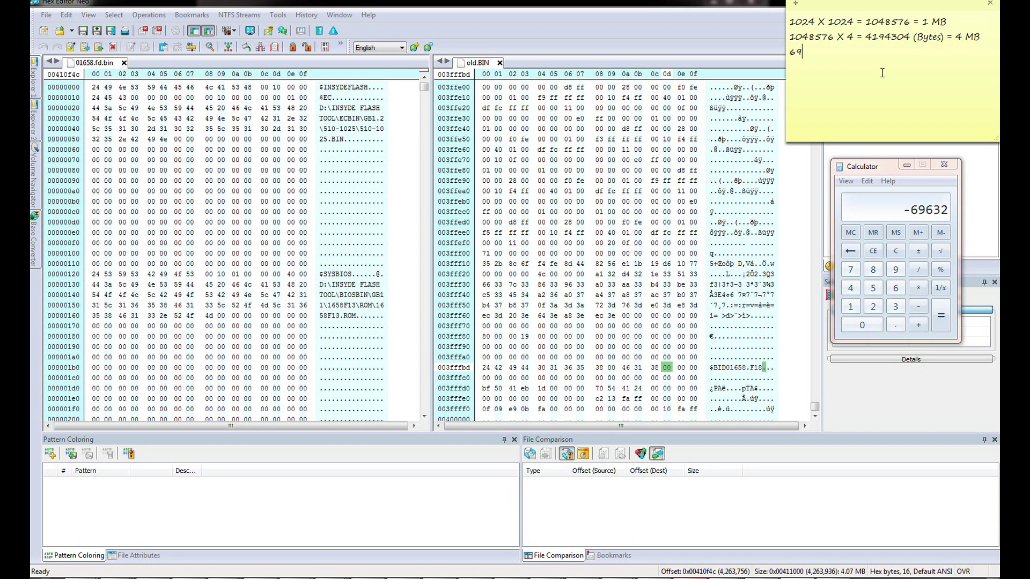
pyautogui.write('32')
pyautogui.hotkey('shift', 'Left')
pyautogui.hotkey('shift', 'Left')
pyautogui.hotkey('shift', 'Left')
pyautogui.hotkey('shift', 'Left')
pyautogui.hotkey('shift', 'Left')
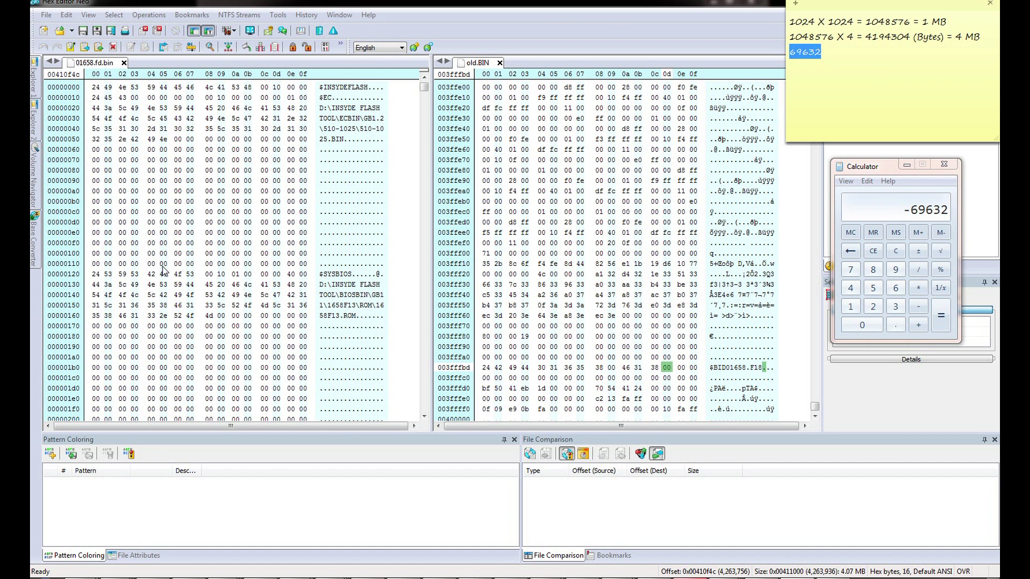
# Step: Go to absolute offset 69632 in 01658.fd.bin
pyautogui.click(349, 154)
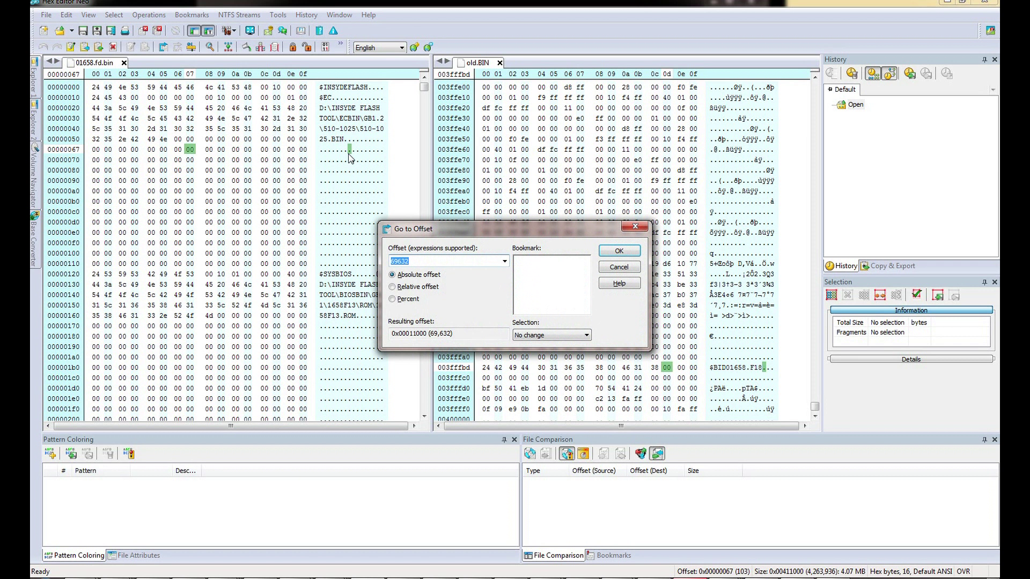
pyautogui.press('End')
pyautogui.click(617, 252)
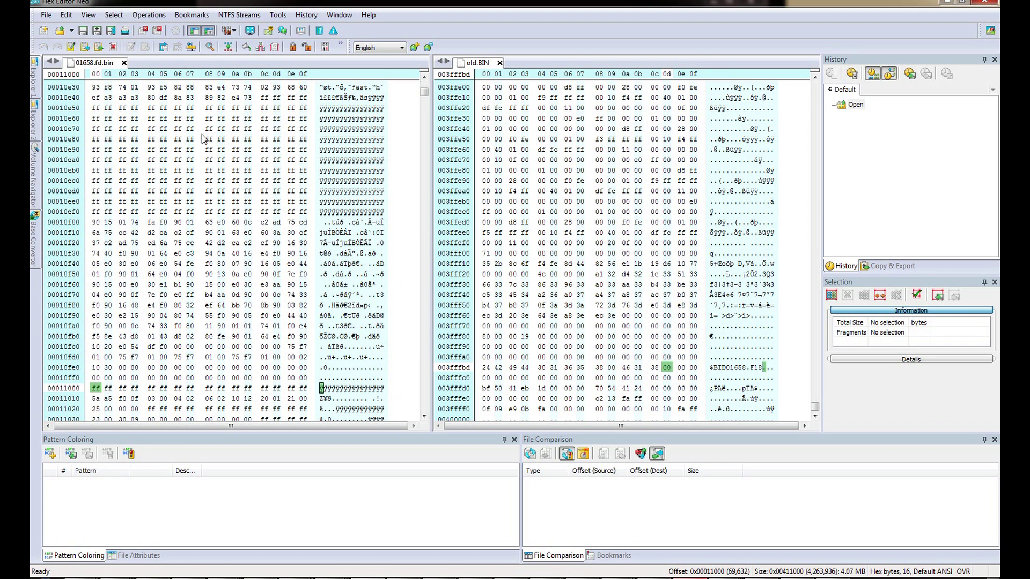
pyautogui.moveTo(426, 94); pyautogui.dragTo(424, 81)
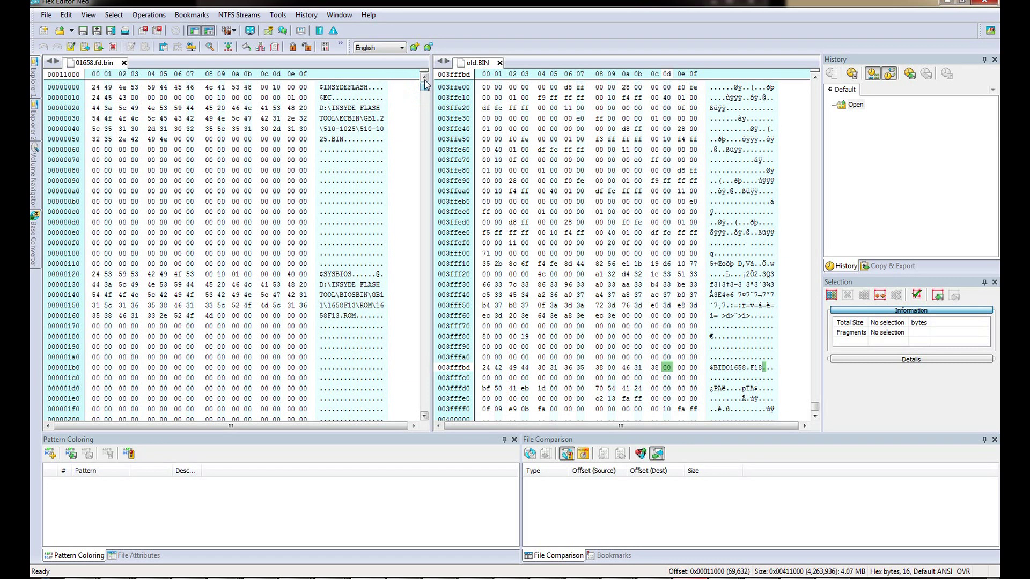
# Step: Select the first 69632 bytes of 01658.fd.bin, from offset 0 up to the current offset, and delete them
pyautogui.keyDown('shift'); pyautogui.click(96, 87); pyautogui.keyUp('shift')
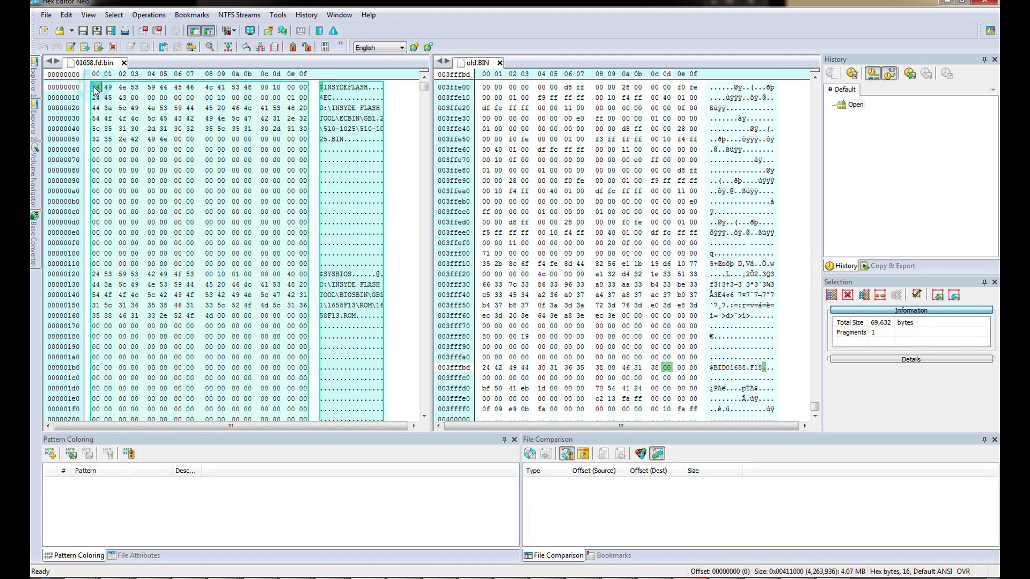
pyautogui.press('Delete')
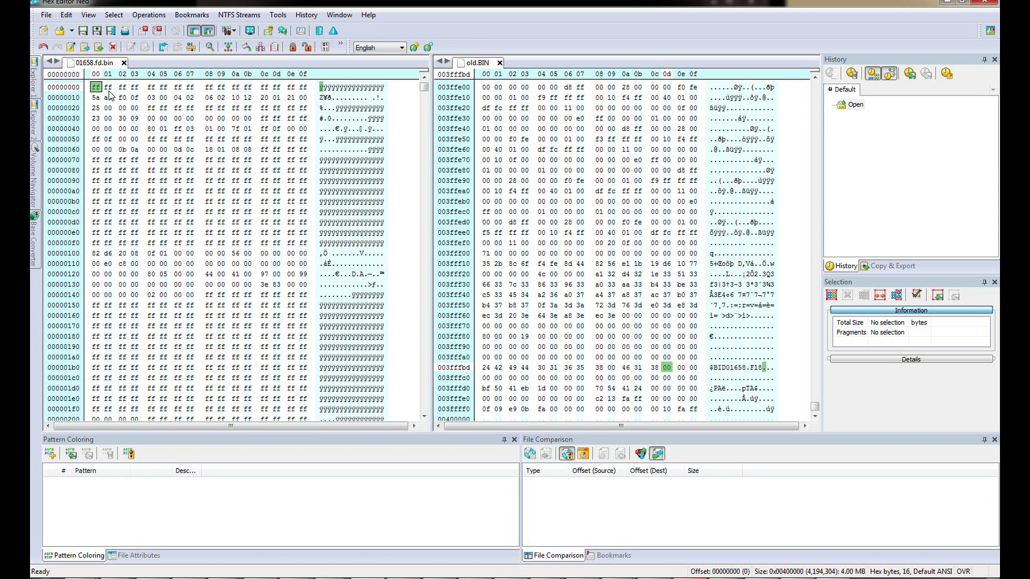
# Step: Compare the beginning and the end of the trimmed 01658.fd.bin with the same regions of old.BIN
pyautogui.moveTo(82, 74)
pyautogui.moveTo(815, 408); pyautogui.dragTo(815, 77)
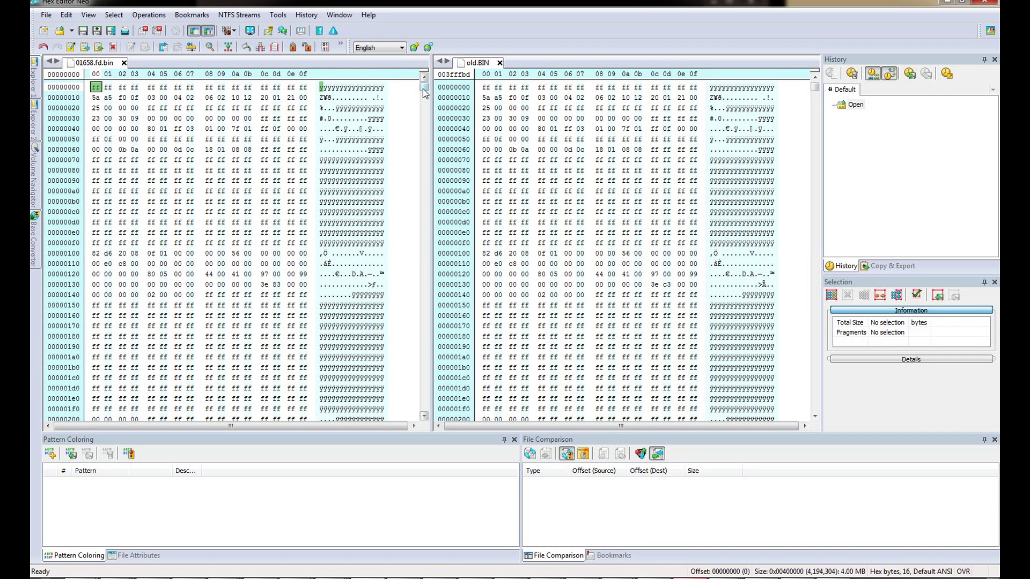
pyautogui.moveTo(424, 87); pyautogui.dragTo(424, 206)
pyautogui.moveTo(408, 240); pyautogui.dragTo(408, 413)
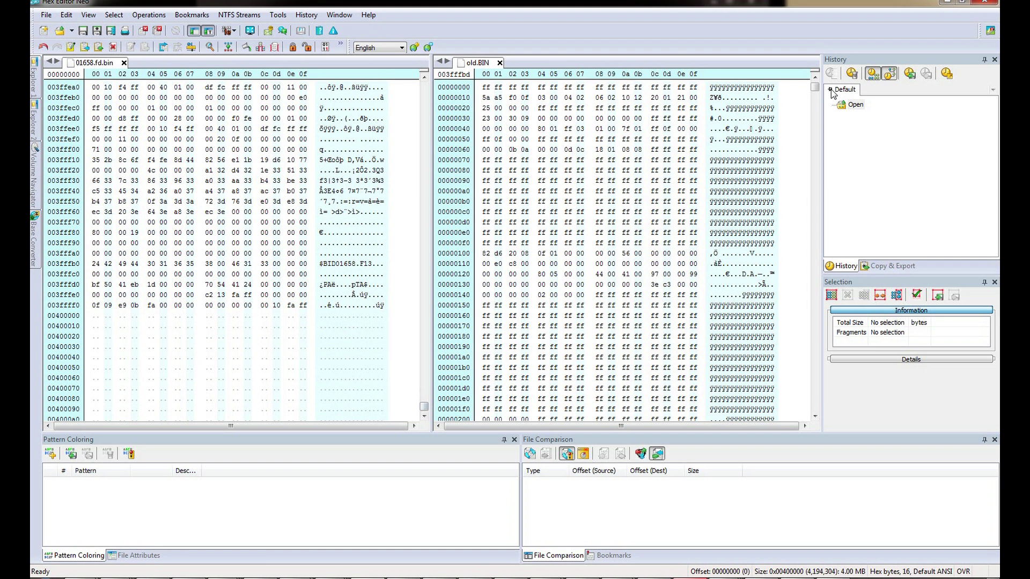
pyautogui.moveTo(815, 86); pyautogui.dragTo(814, 217)
pyautogui.moveTo(813, 286); pyautogui.dragTo(815, 416)
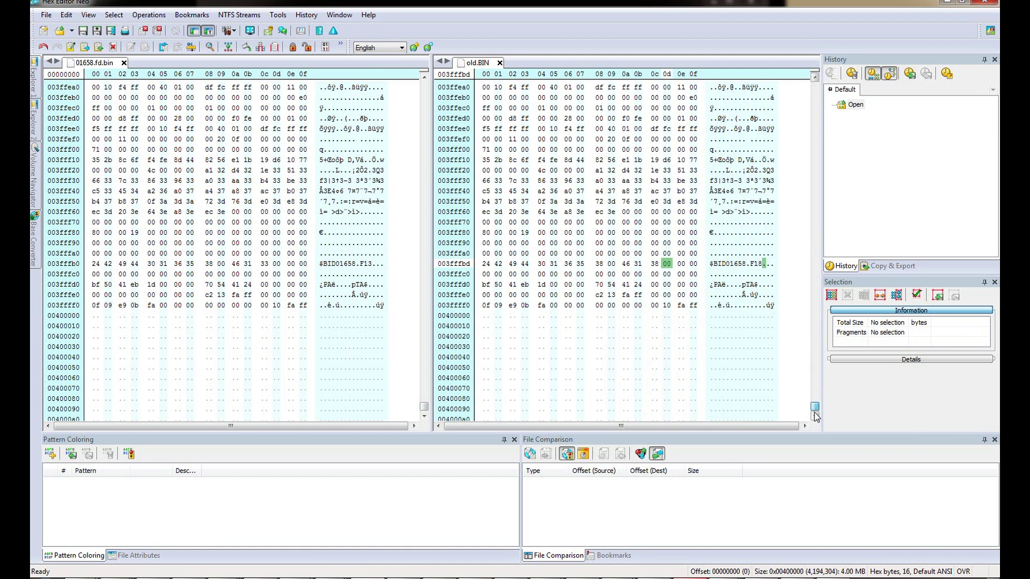
pyautogui.click(751, 368)
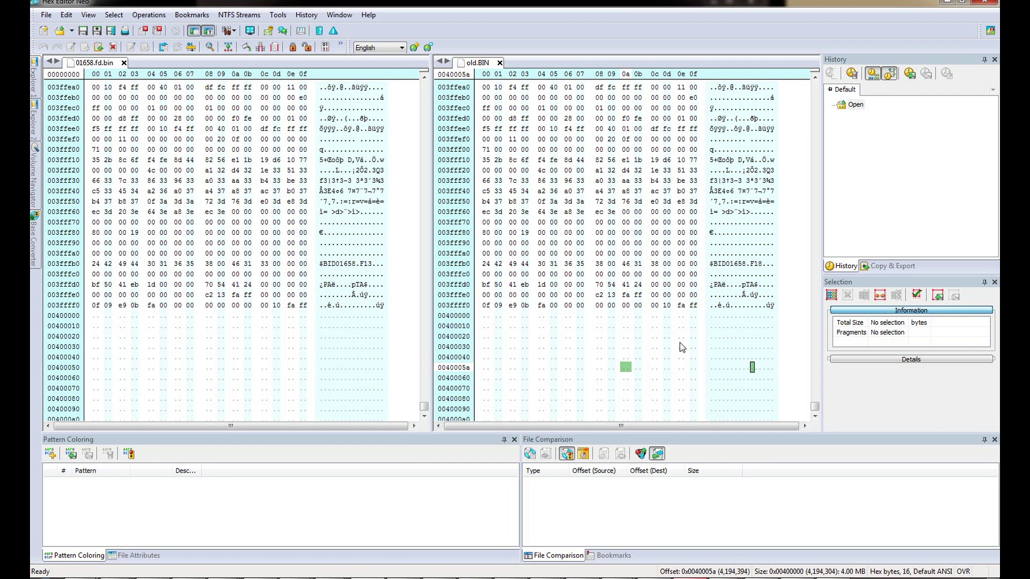
pyautogui.click(345, 346)
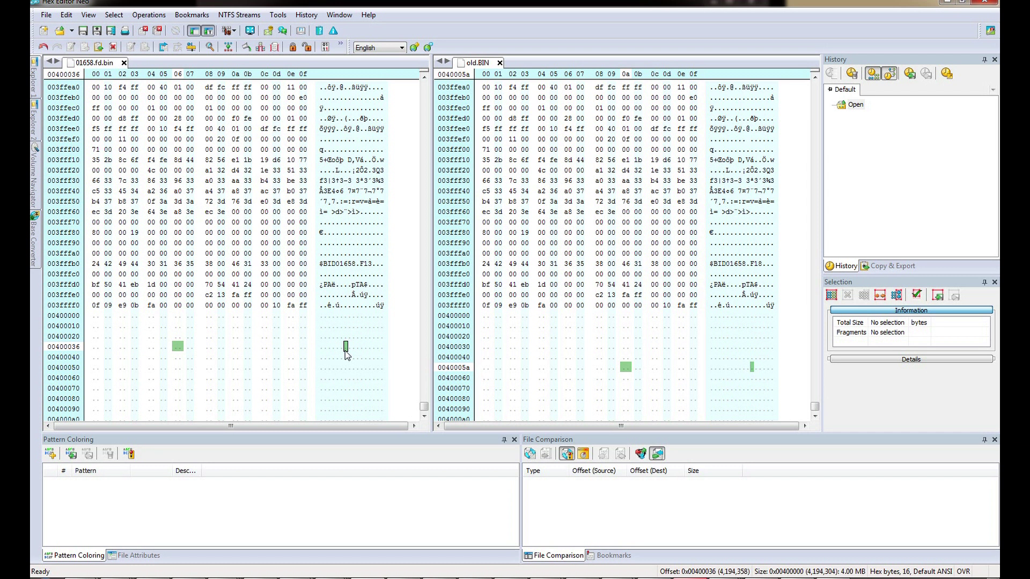
# Step: Save the trimmed image as new hp.bin in the HP Bios Mod folder on the Desktop
pyautogui.click(48, 18)
pyautogui.click(50, 67)
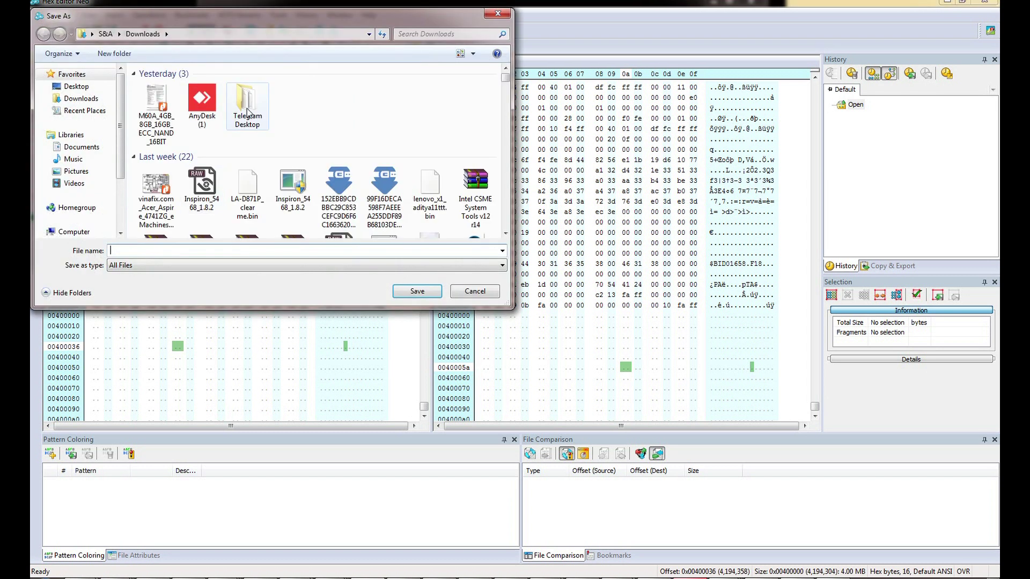
pyautogui.click(77, 87)
pyautogui.click(176, 106)
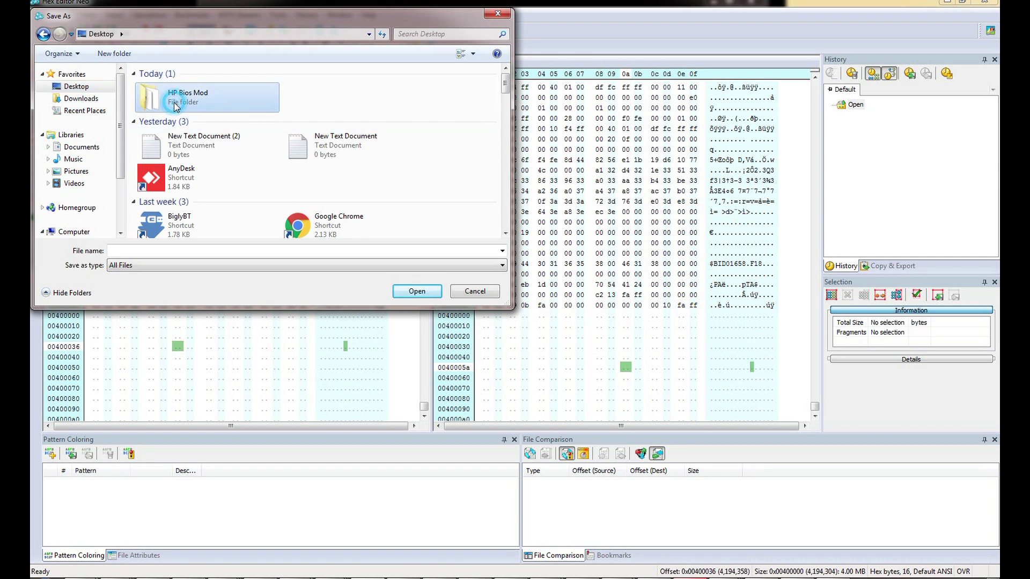
pyautogui.click(175, 105)
pyautogui.click(189, 197)
pyautogui.click(160, 252)
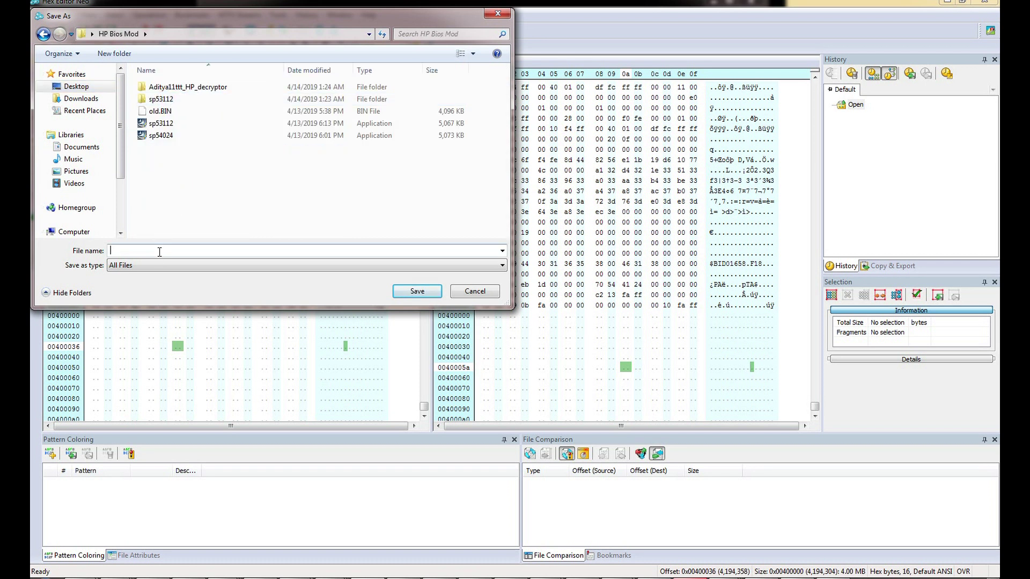
pyautogui.write('new hp .bin')
pyautogui.click(424, 297)
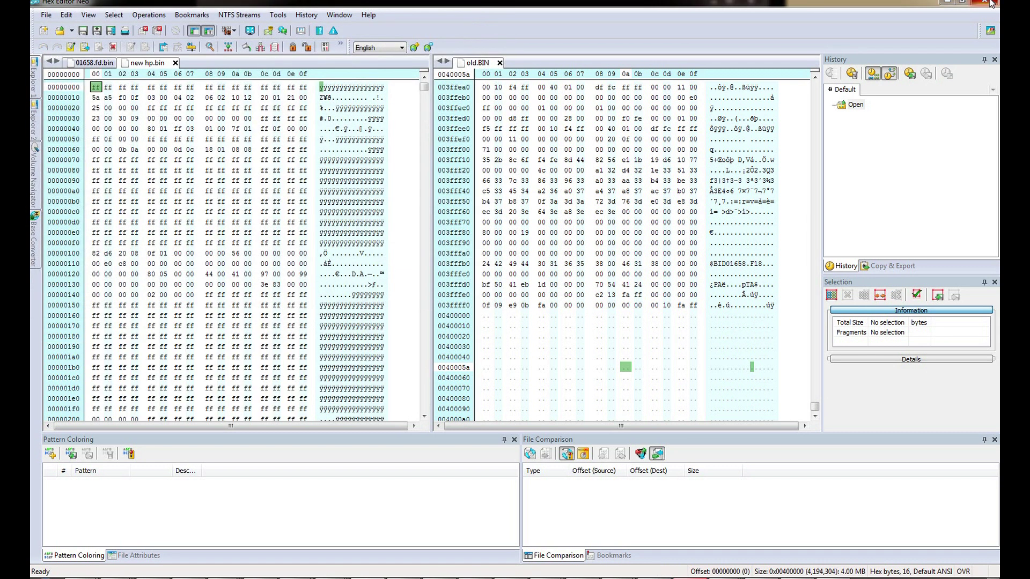
# Step: Close the hex editor and compare the file sizes of new hp.bin and old.BIN in the HP Bios Mod folder
pyautogui.click(991, 4)
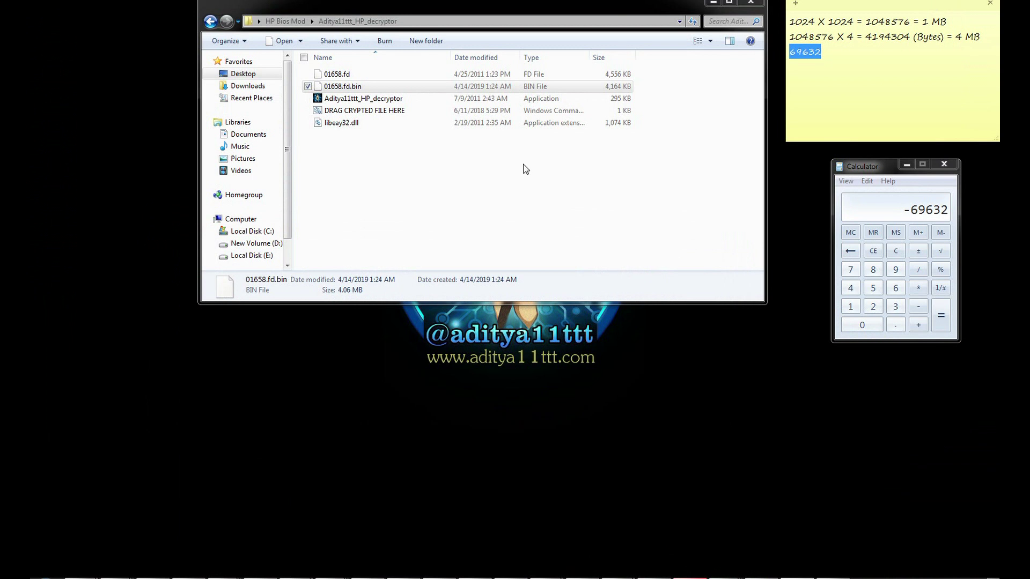
pyautogui.click(209, 22)
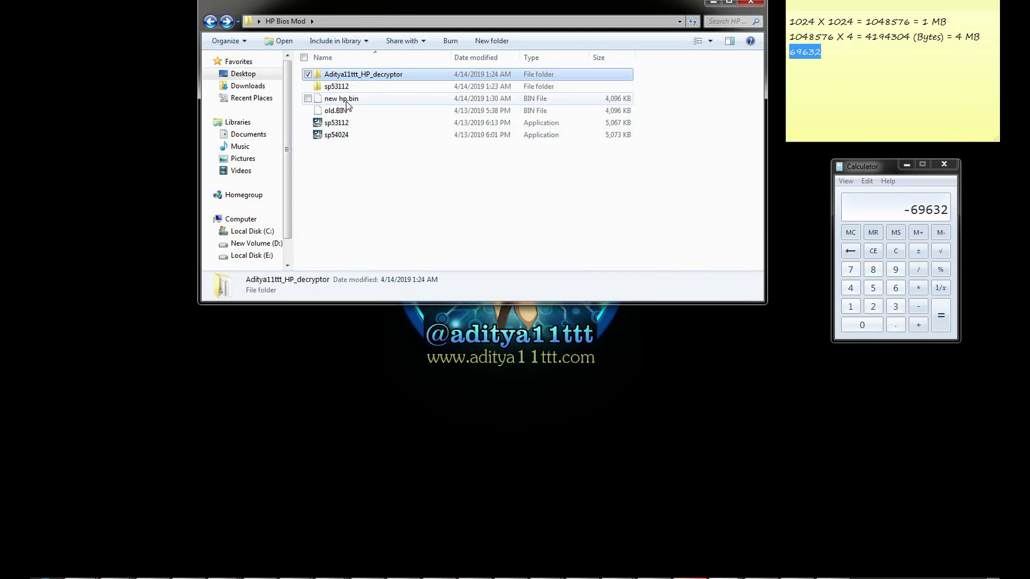
pyautogui.click(346, 100)
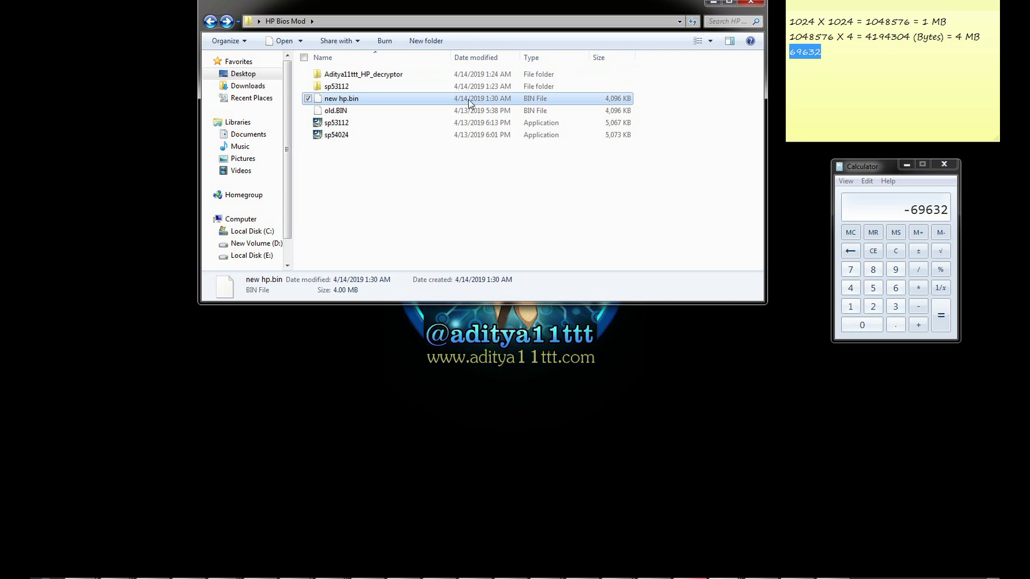
pyautogui.click(616, 112)
pyautogui.click(613, 98)
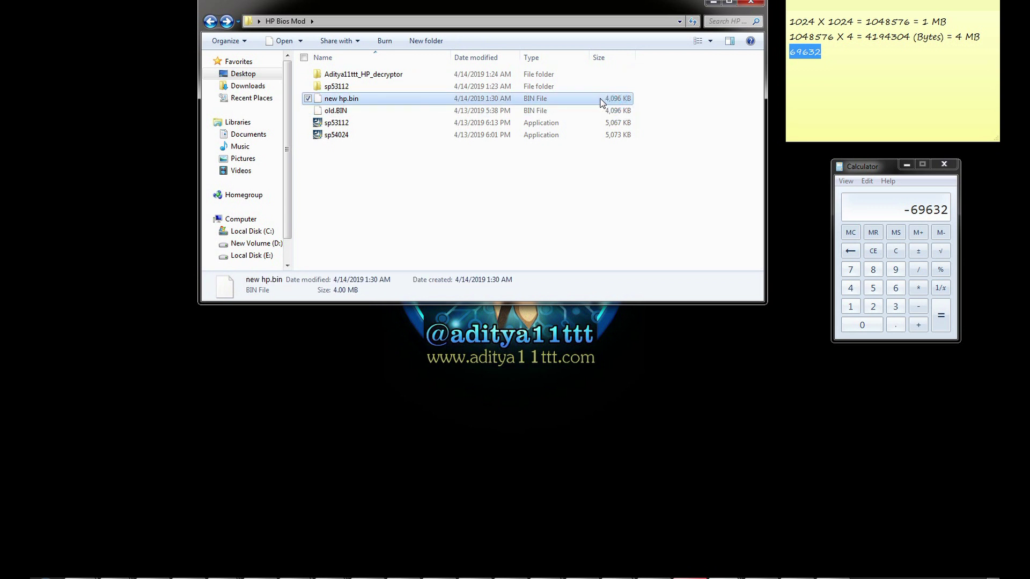